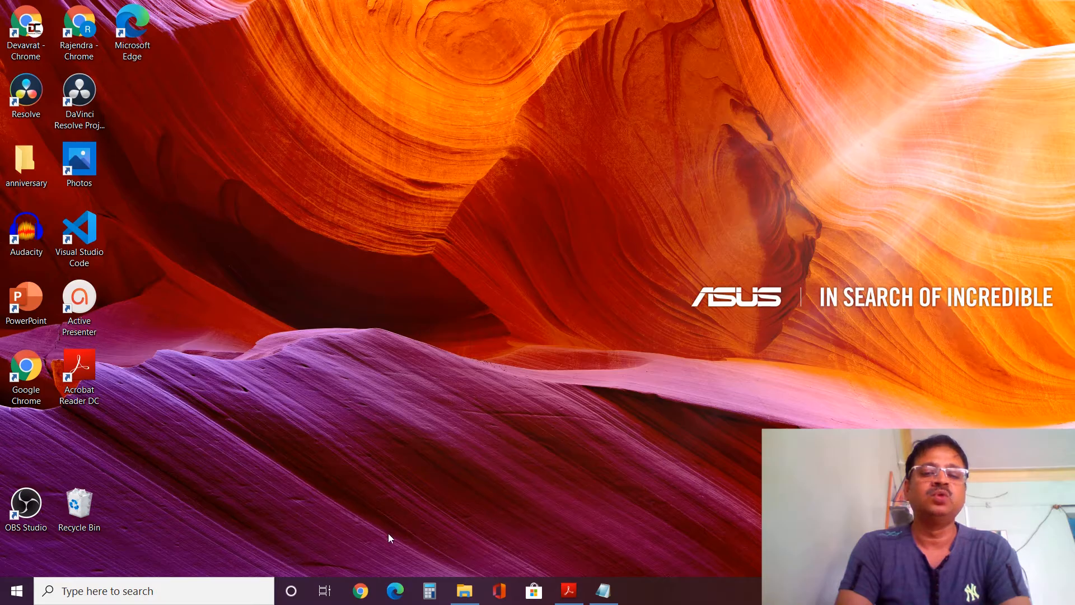
- Google 'mendeley desktop' in Chrome and open the 'Download Mendeley Desktop | Mendeley' result
click(361, 592)
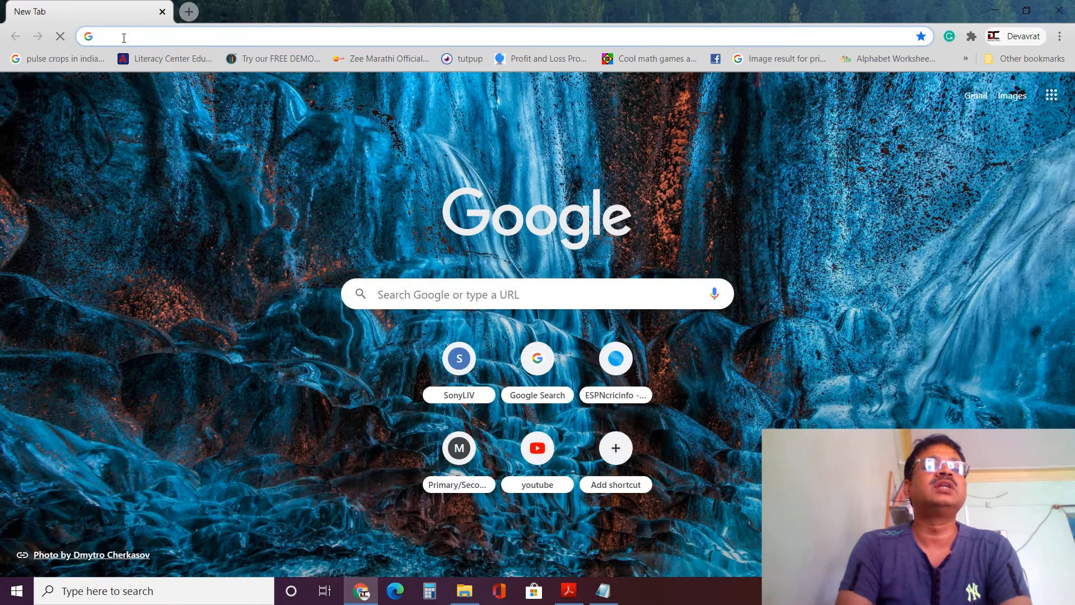
click(124, 37)
text(mendeley)
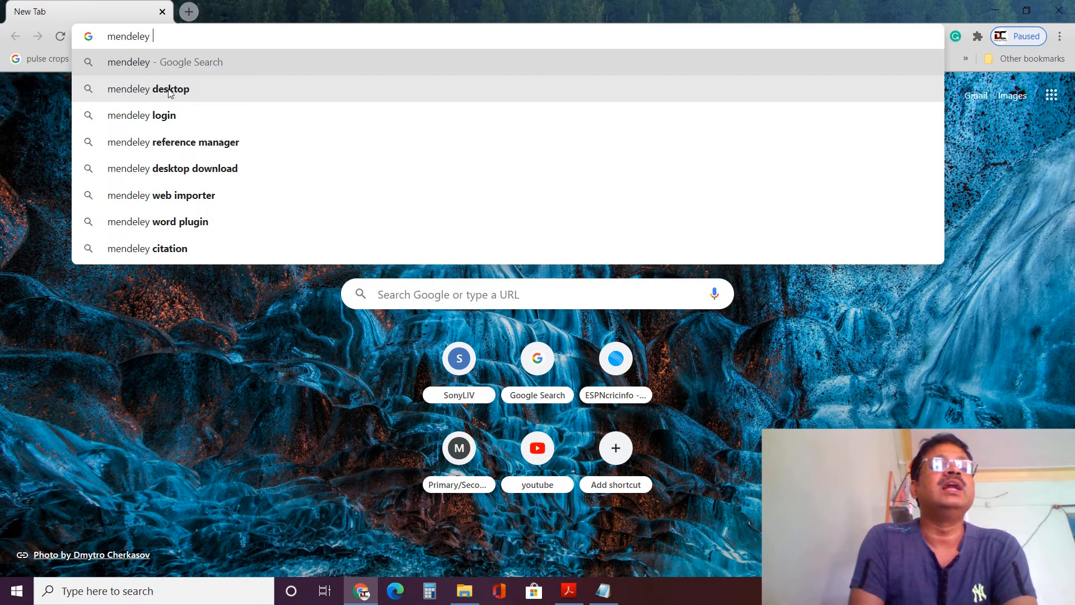
click(170, 93)
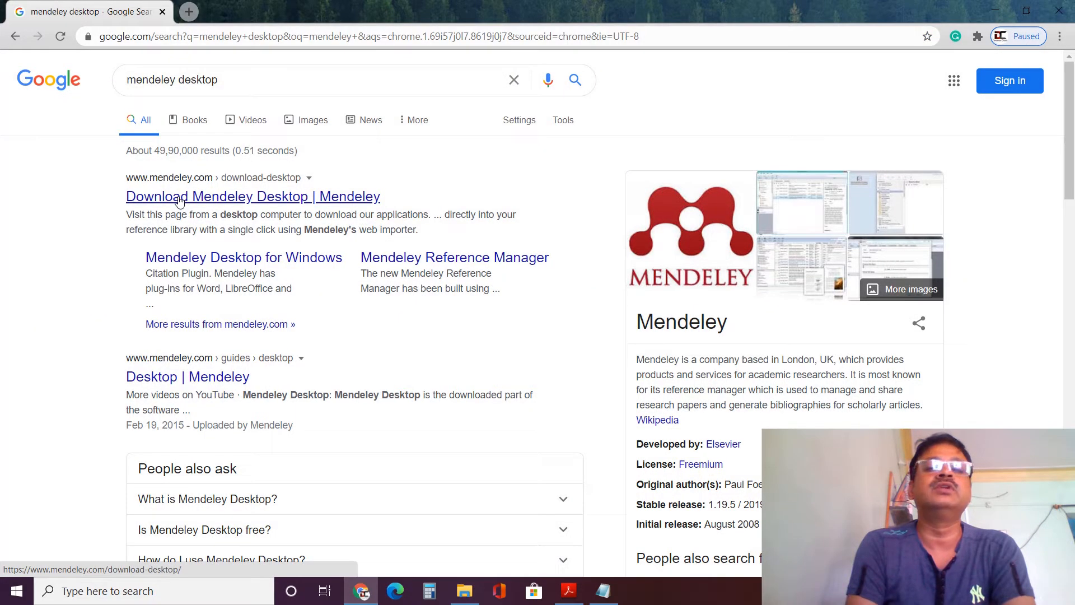
click(179, 200)
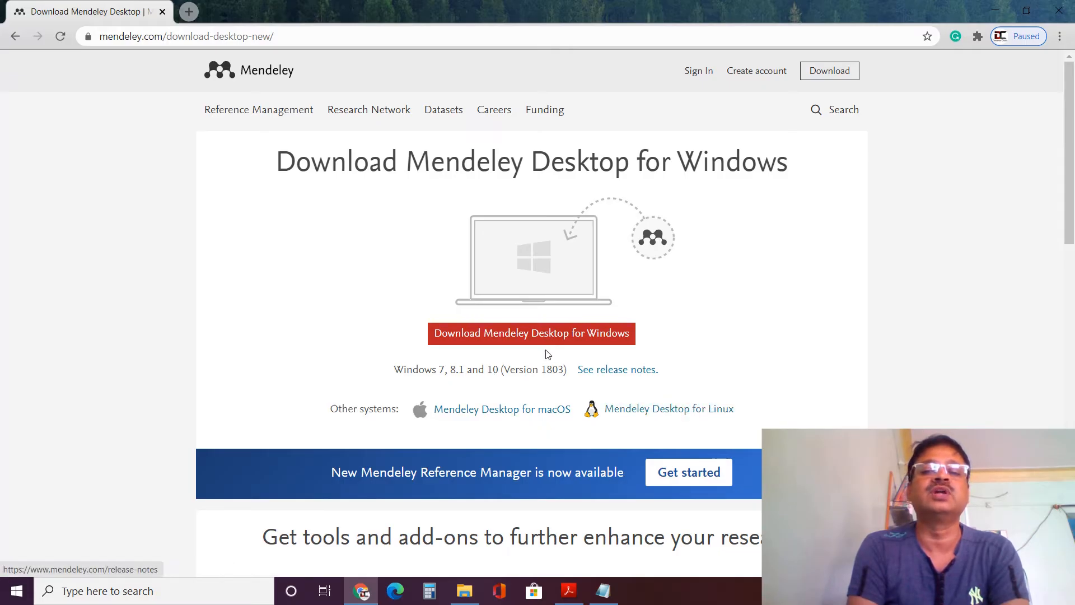
- Download the Windows installer and run the downloaded .exe to start setup
click(529, 335)
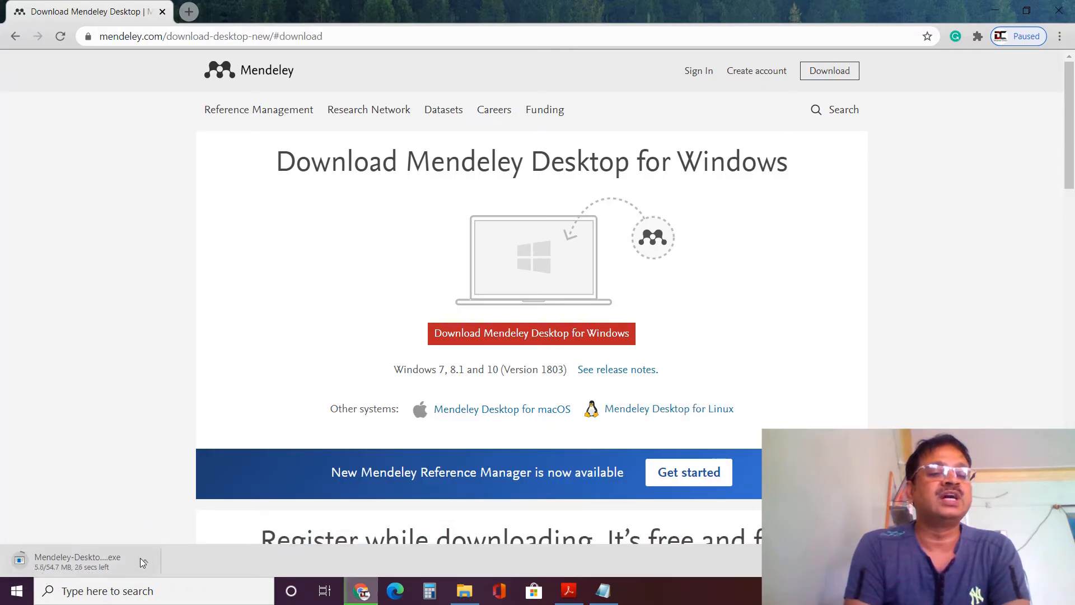
click(60, 561)
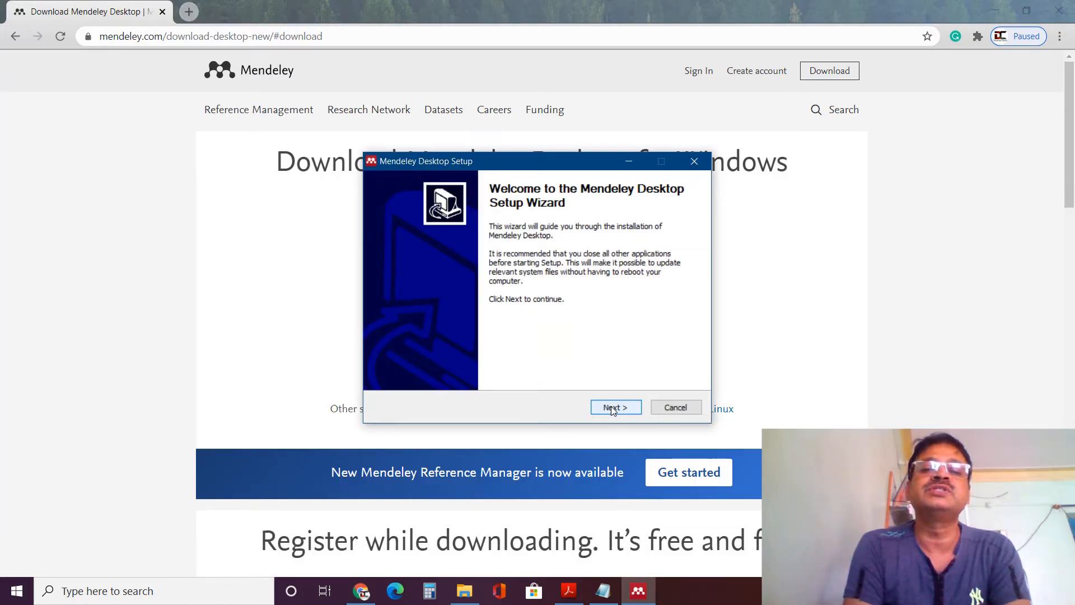
- Accept the licence and install with the default folder and shortcuts, finishing with Mendeley launched
click(611, 409)
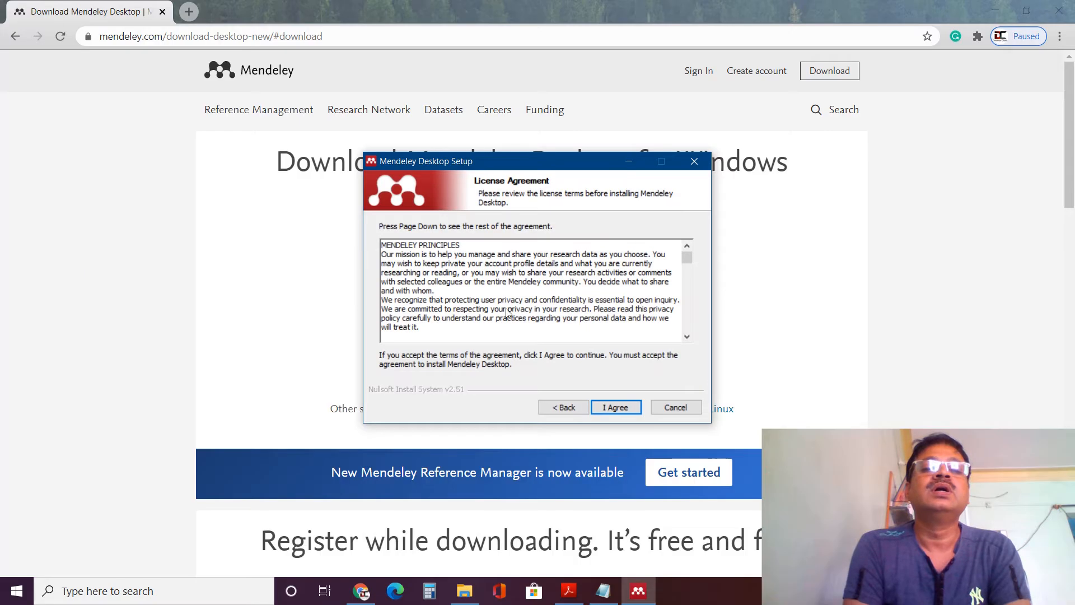
click(616, 407)
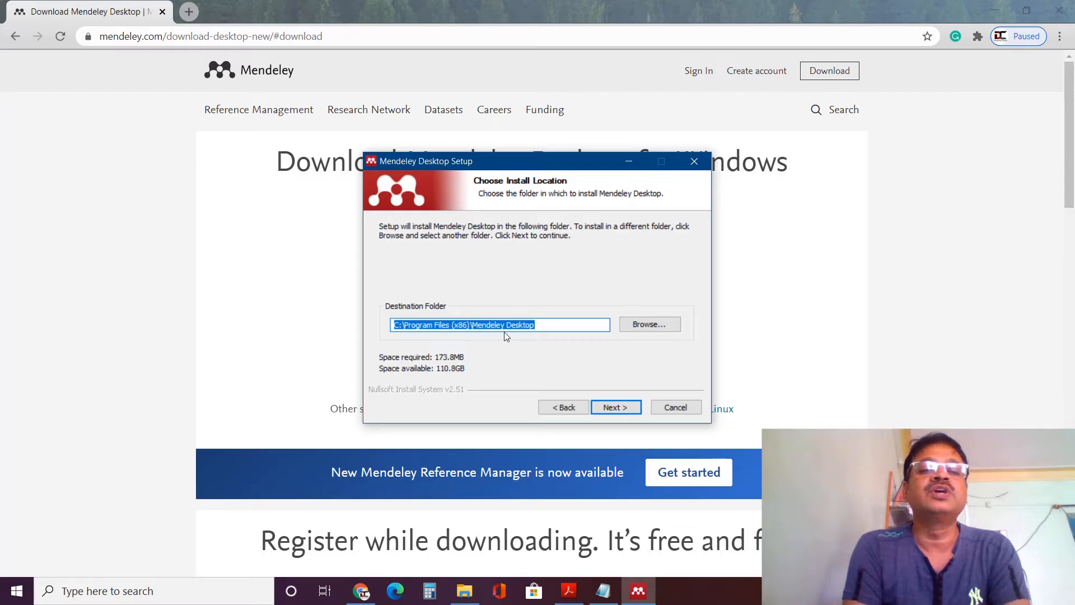
click(614, 408)
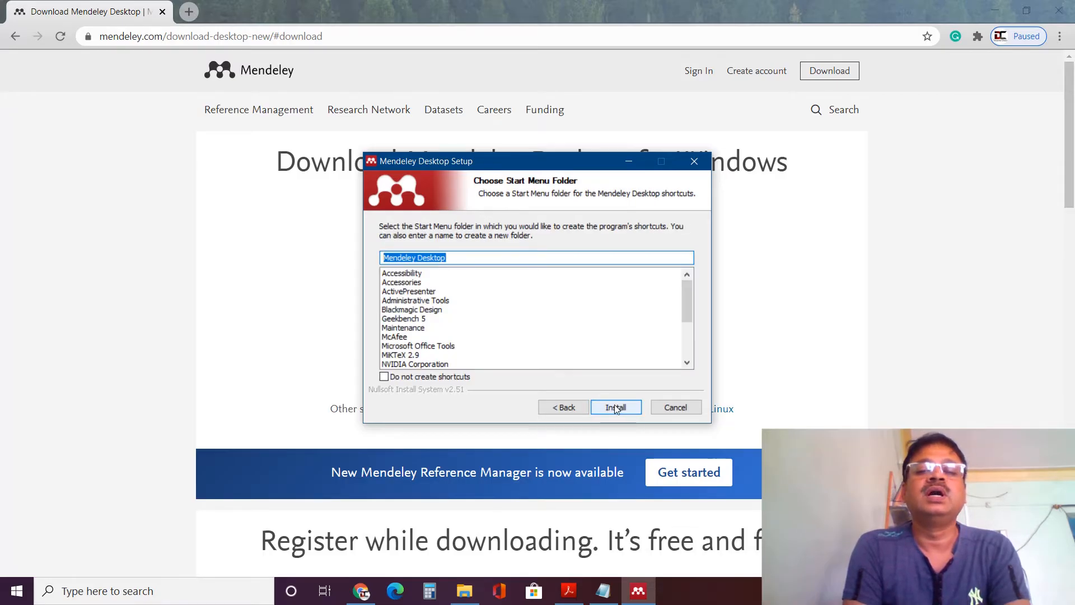
click(615, 408)
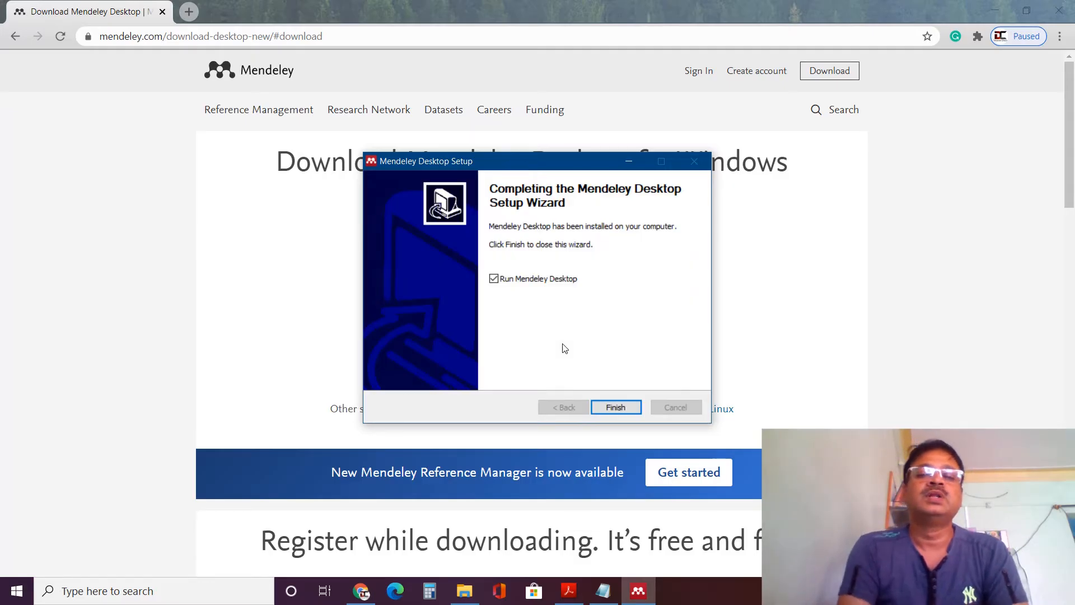
click(614, 407)
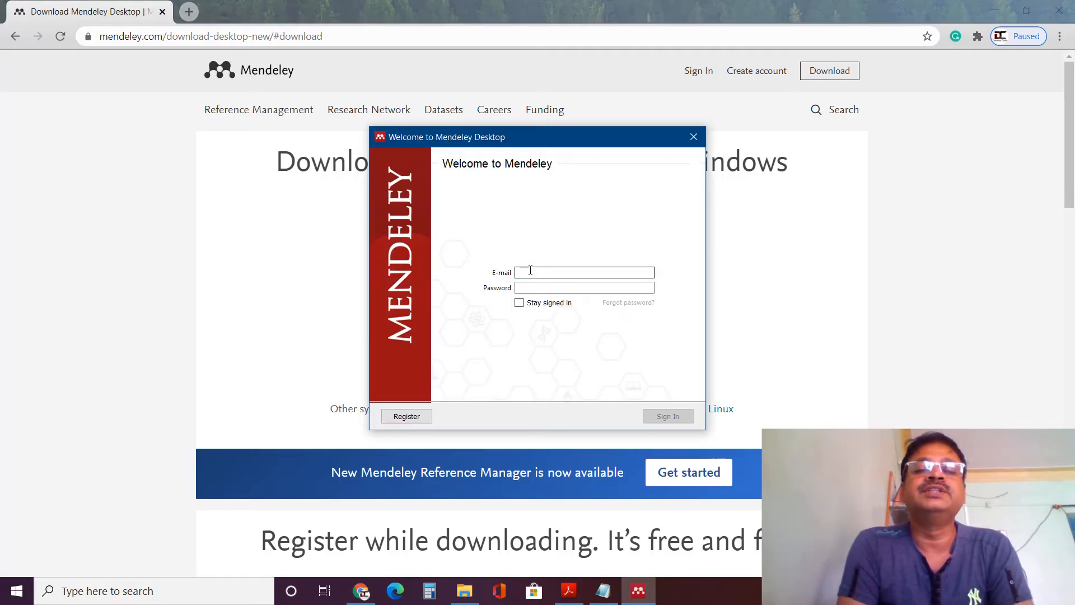
- Choose Register in the Welcome to Mendeley Desktop dialog to open the sign-up page in Chrome
click(516, 274)
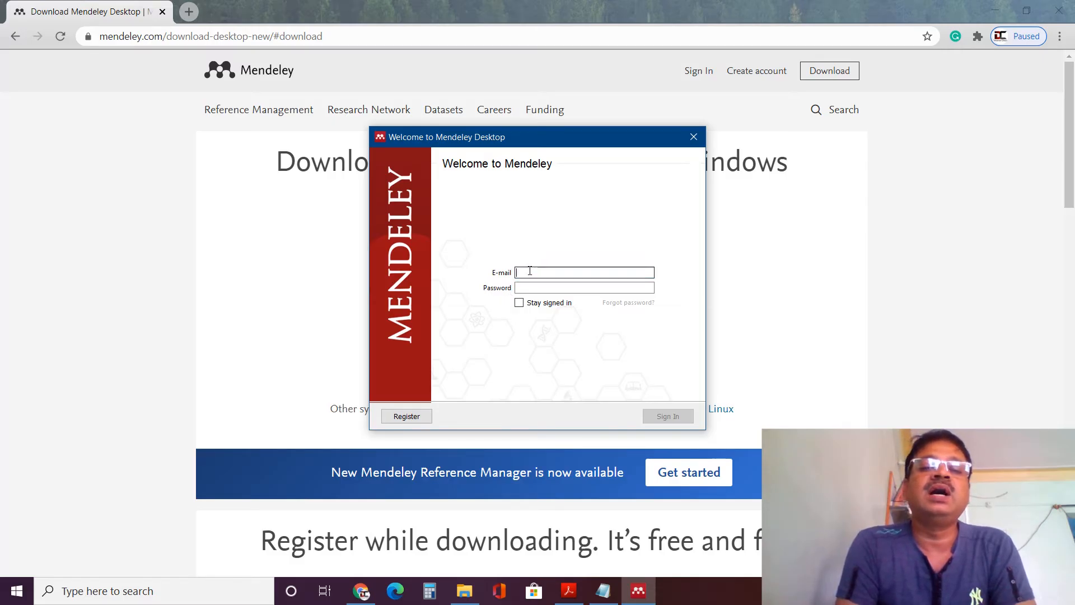
click(408, 417)
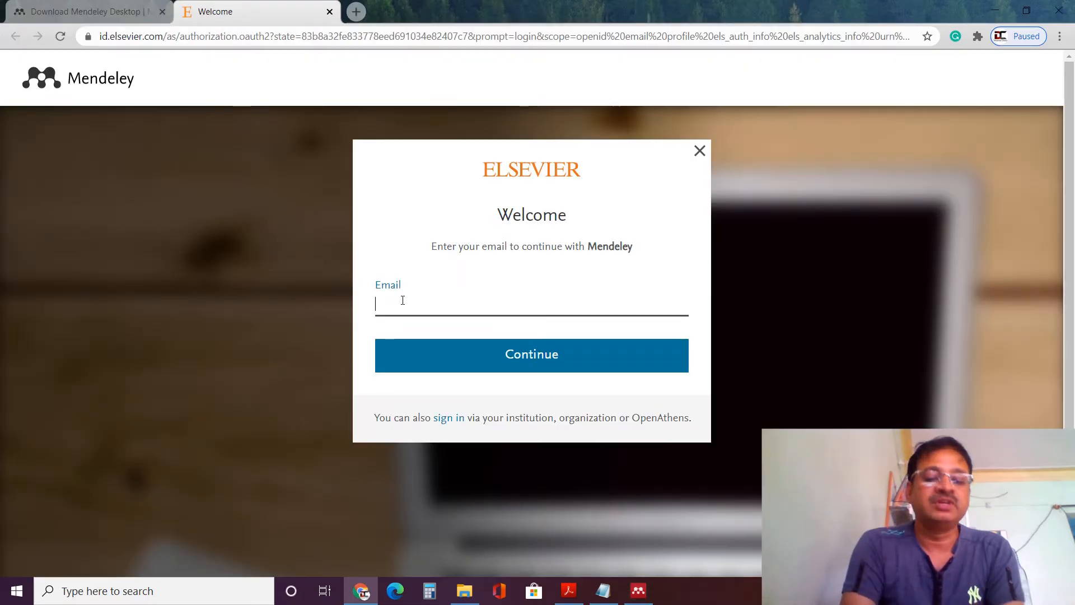
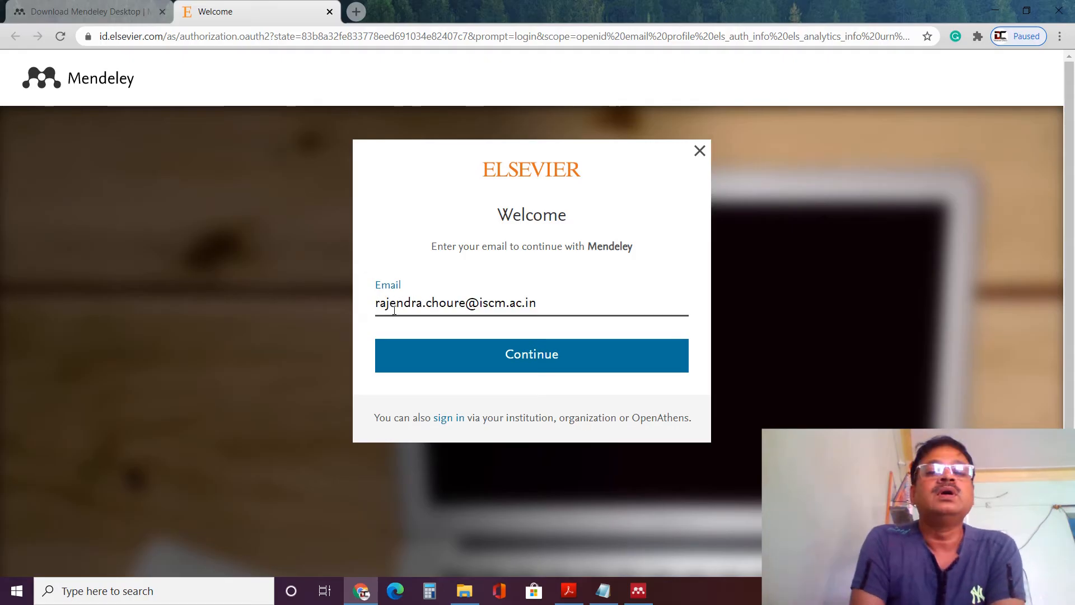
- Enter the account e-mail and try signing in with the pasted password
click(393, 360)
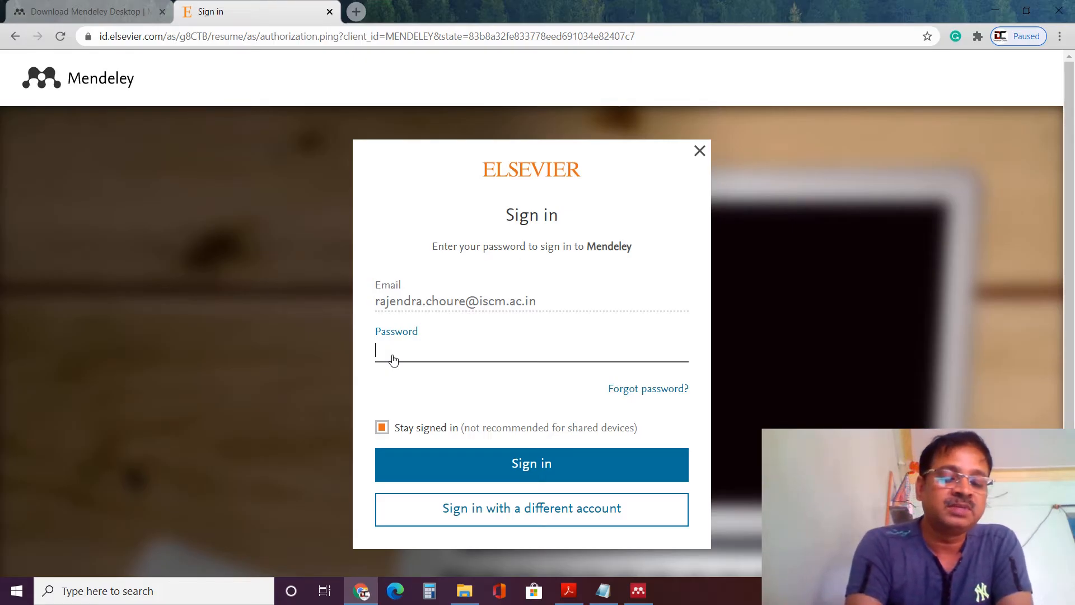
key(ctrl+v)
click(526, 465)
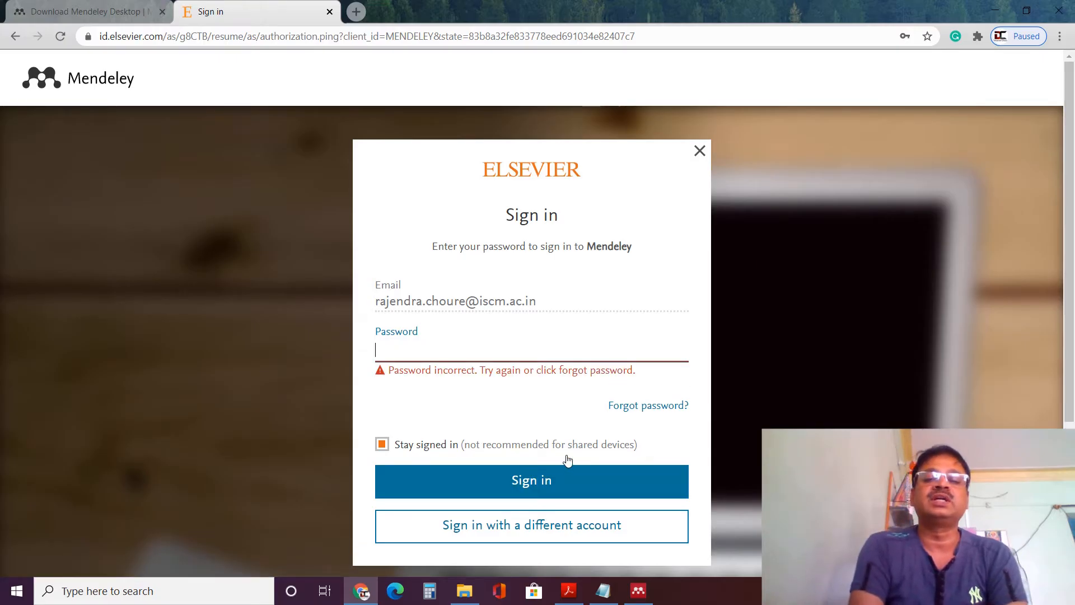
- Request a password-reset link by e-mail via 'Forgot password?' and open a new tab for the inbox
click(648, 407)
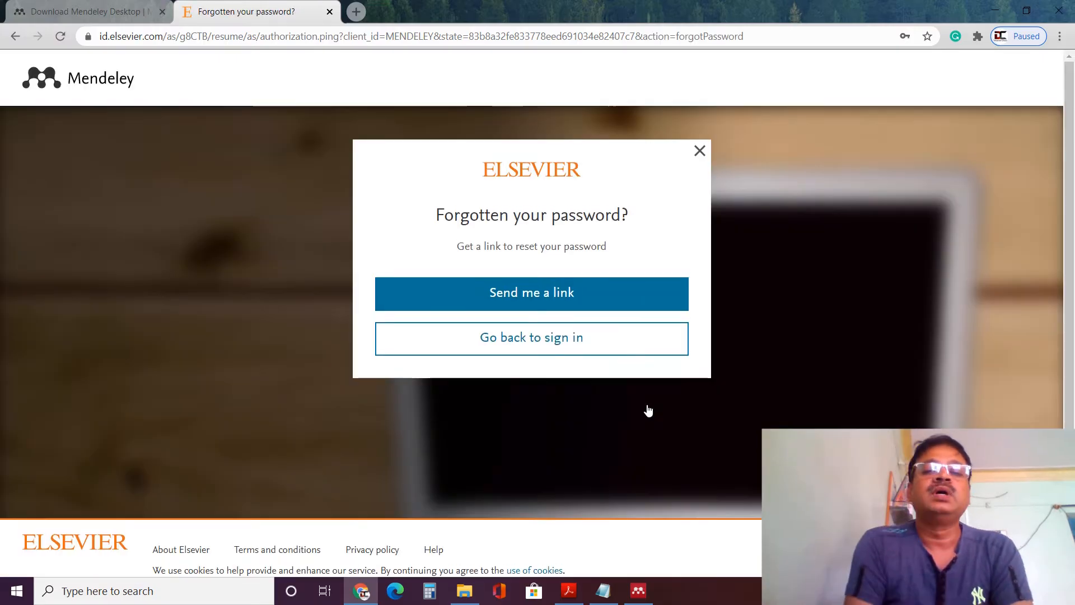
click(551, 288)
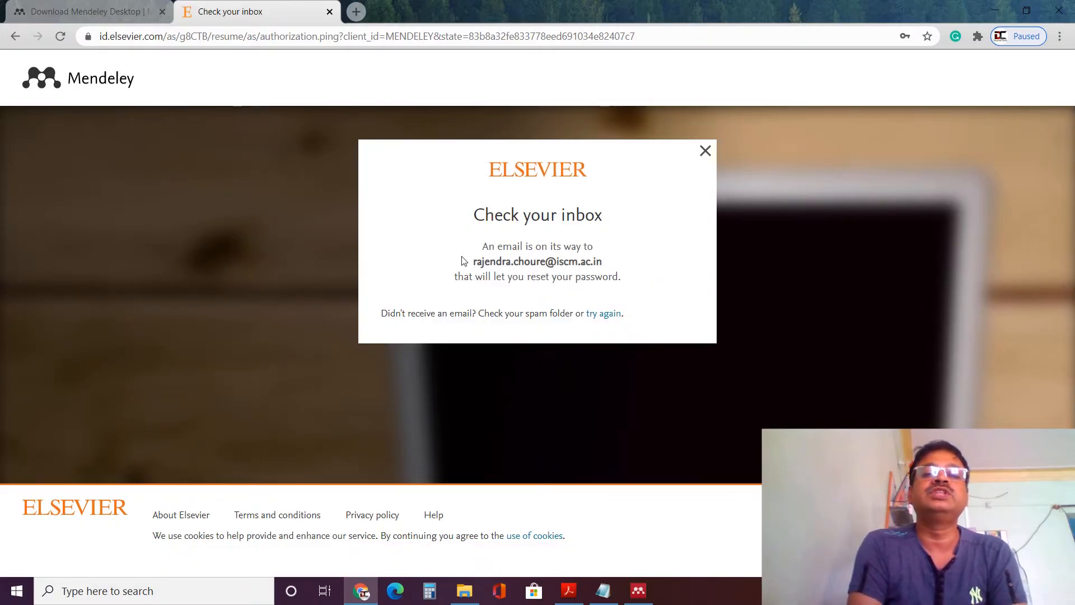
click(356, 12)
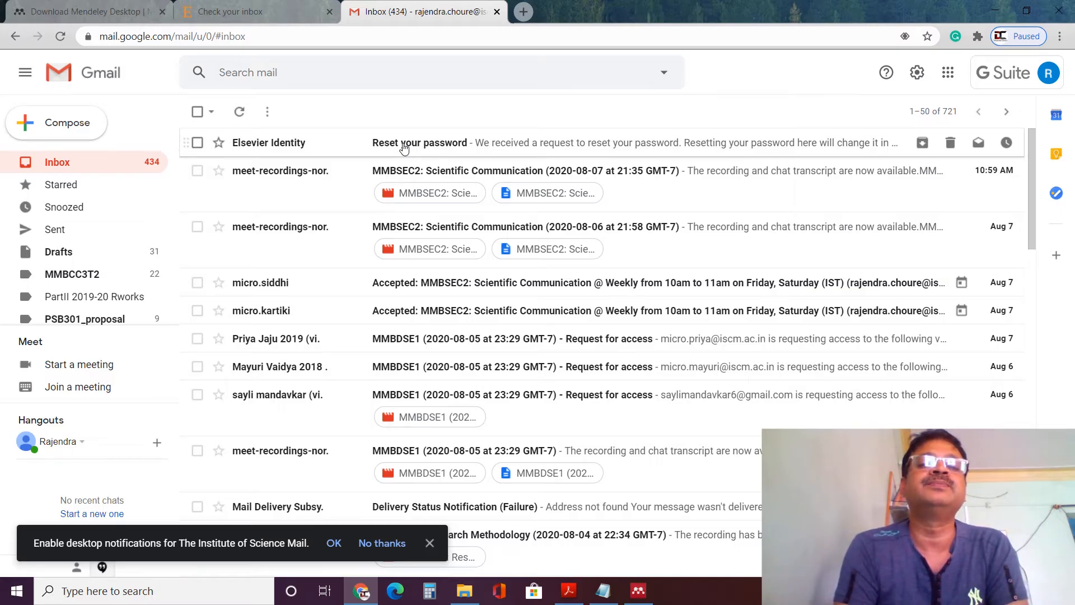
- Open the Elsevier 'Reset your password' email, save a new password, and continue to Mendeley
click(404, 148)
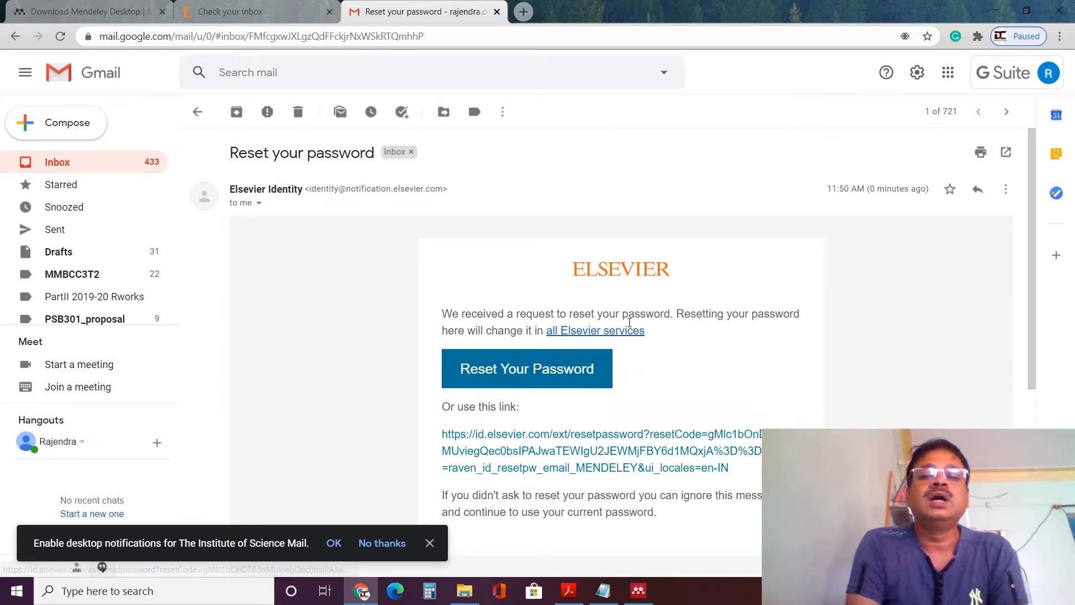
click(583, 449)
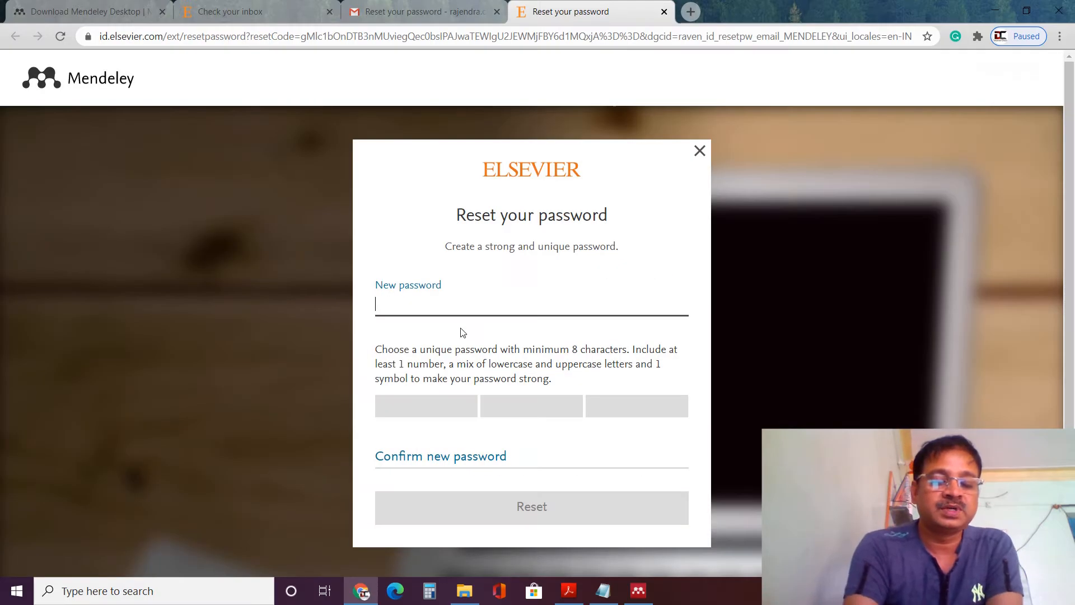
text(••)
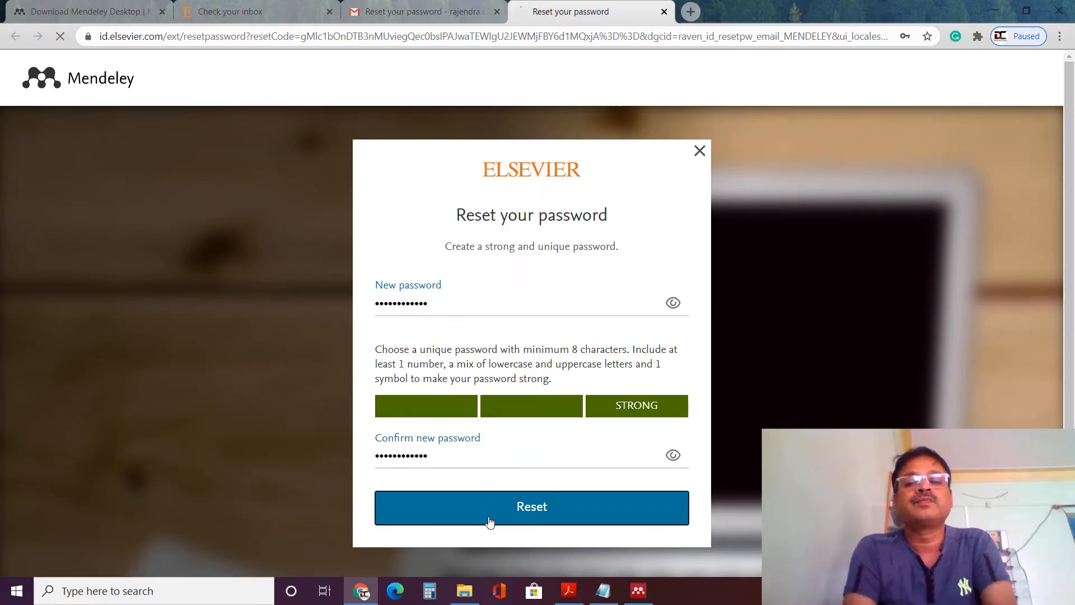
click(493, 514)
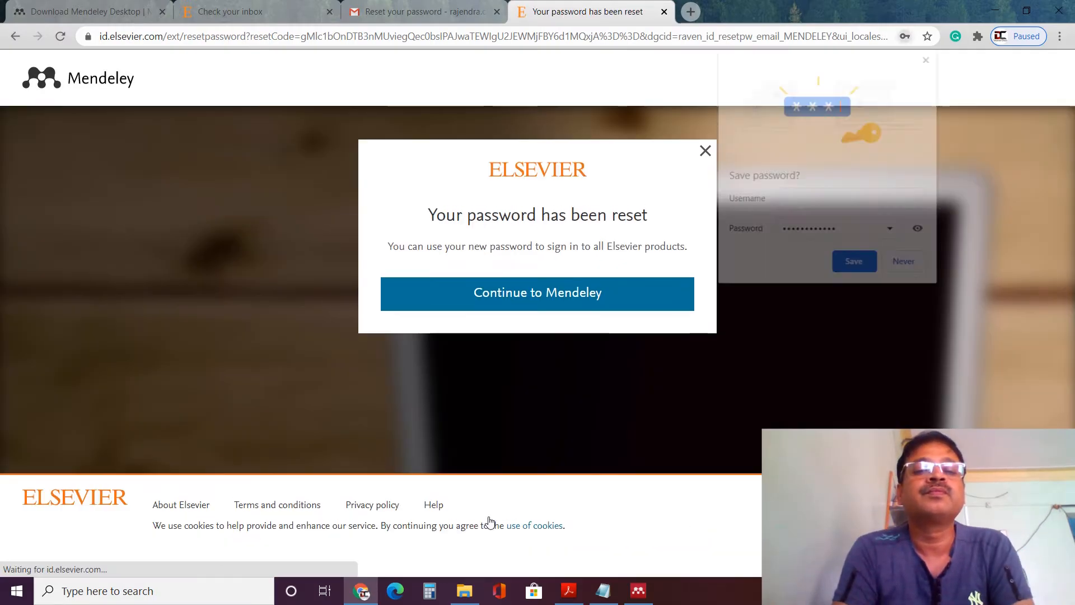
click(559, 298)
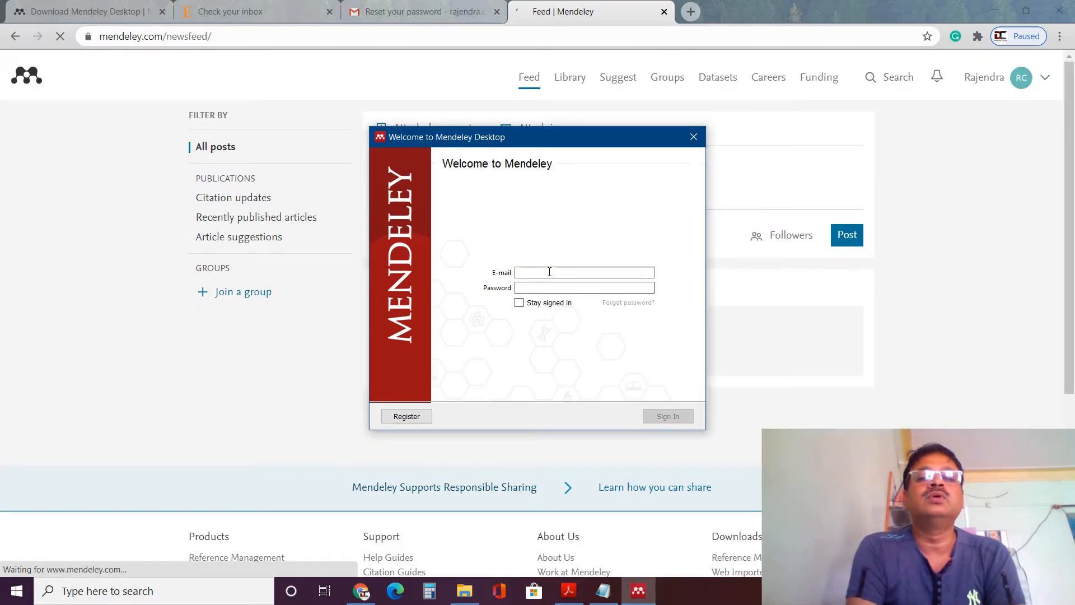
- Fill in the account e-mail on the Mendeley Desktop sign-in window and click Sign In
click(548, 272)
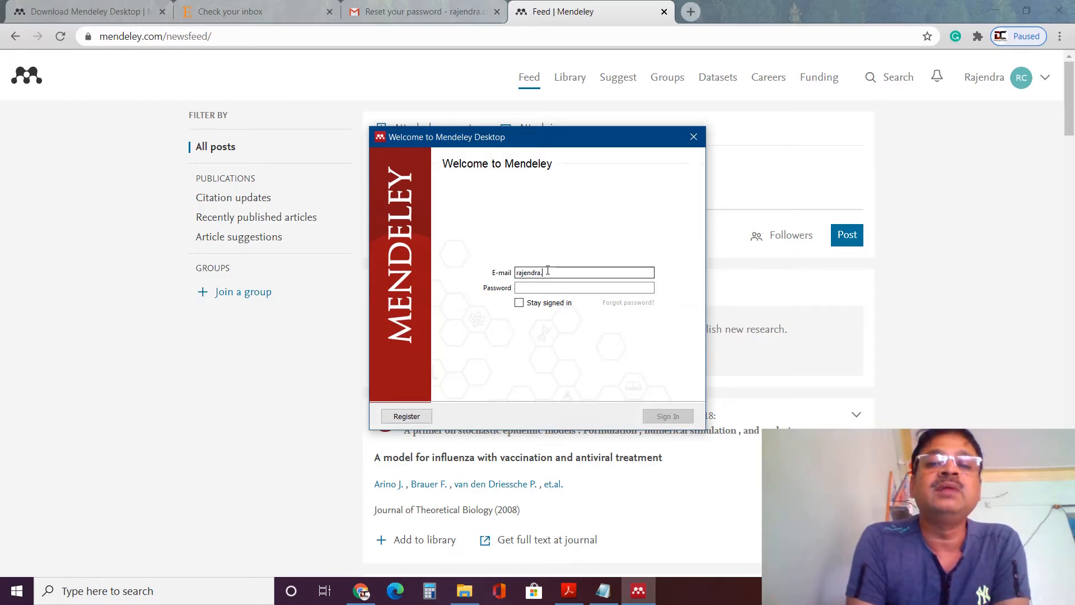
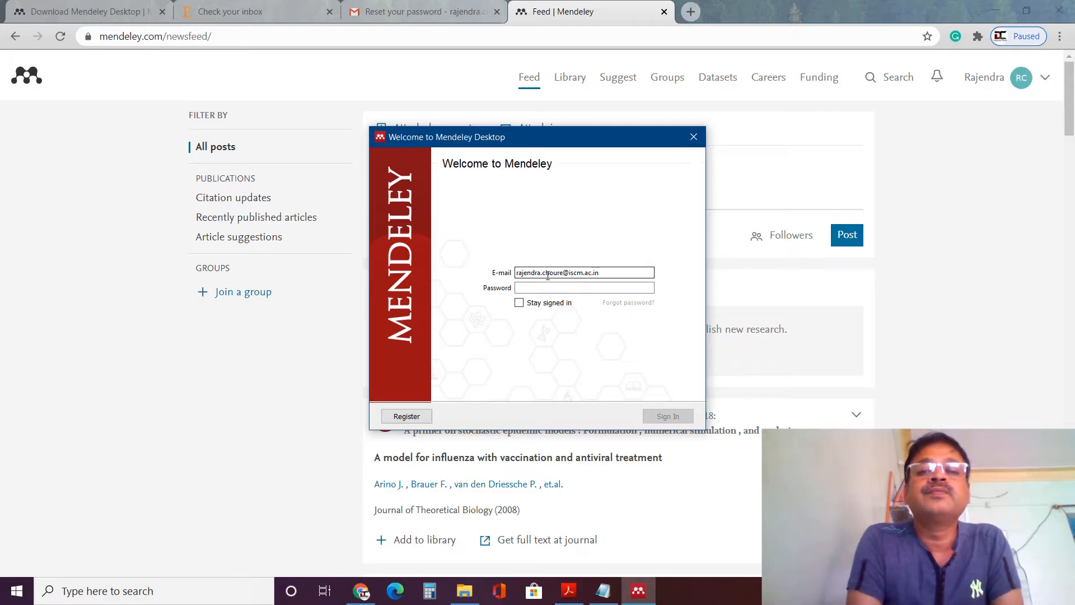
click(658, 417)
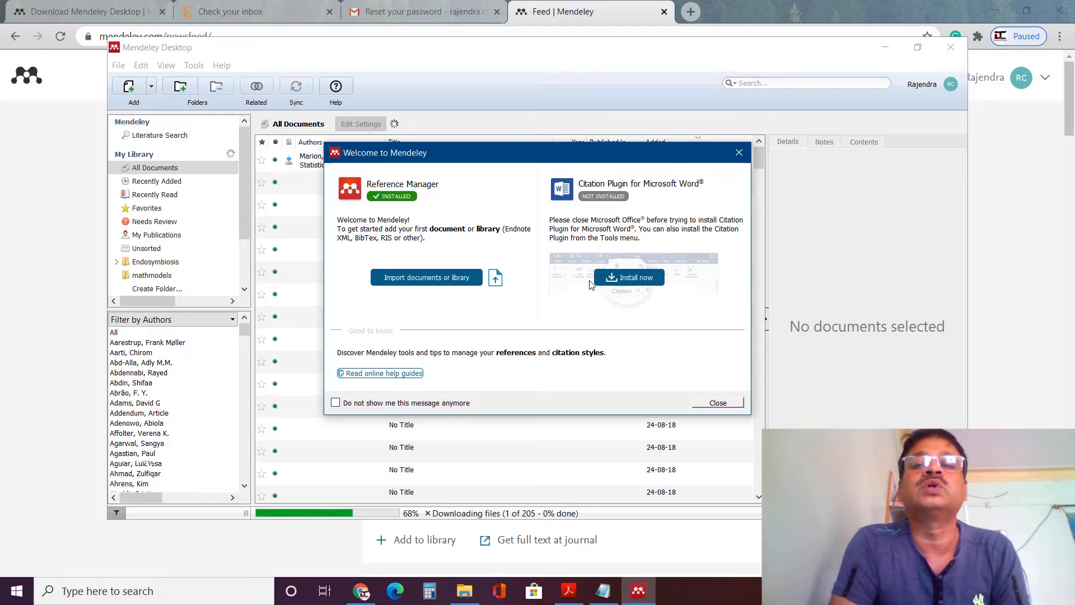
- Close the Welcome to Mendeley message and leave Mendeley Desktop, returning to Chrome
click(618, 280)
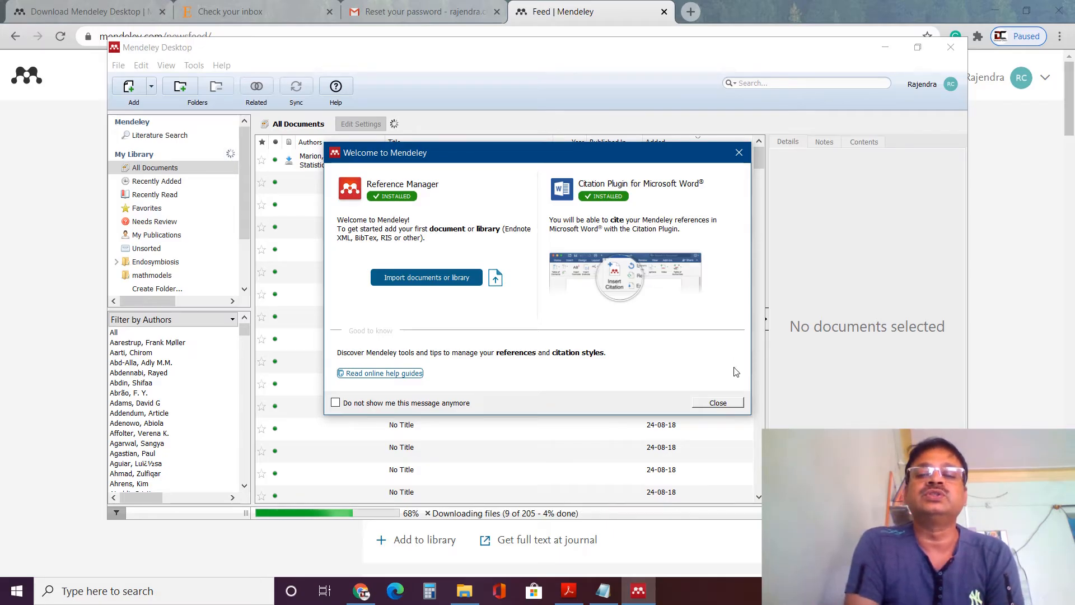
click(718, 404)
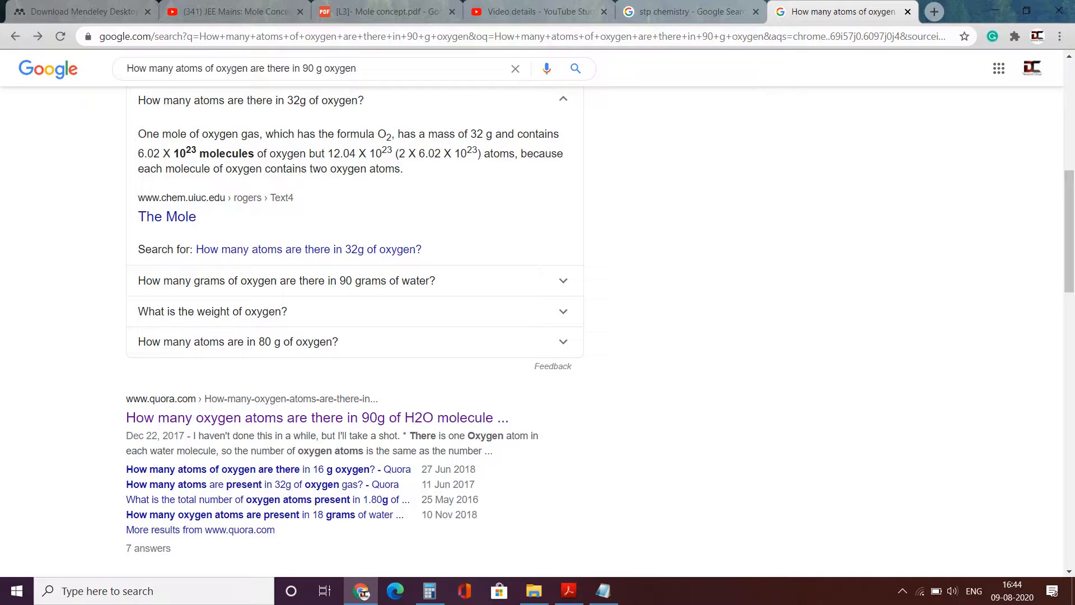
- Launch Mendeley Desktop by searching 'me' from the Windows taskbar
click(99, 591)
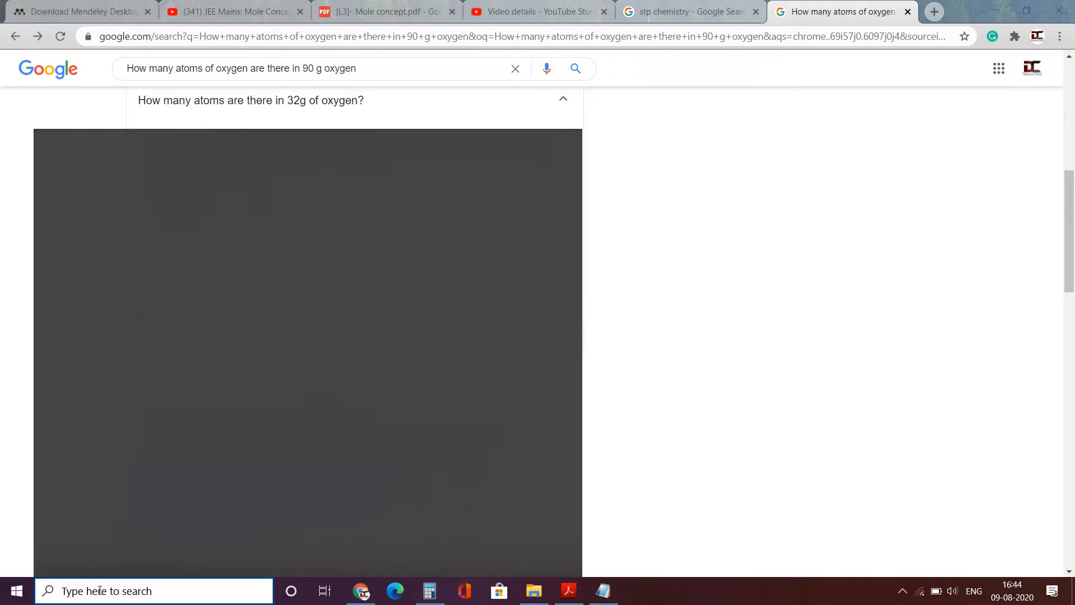
text(me)
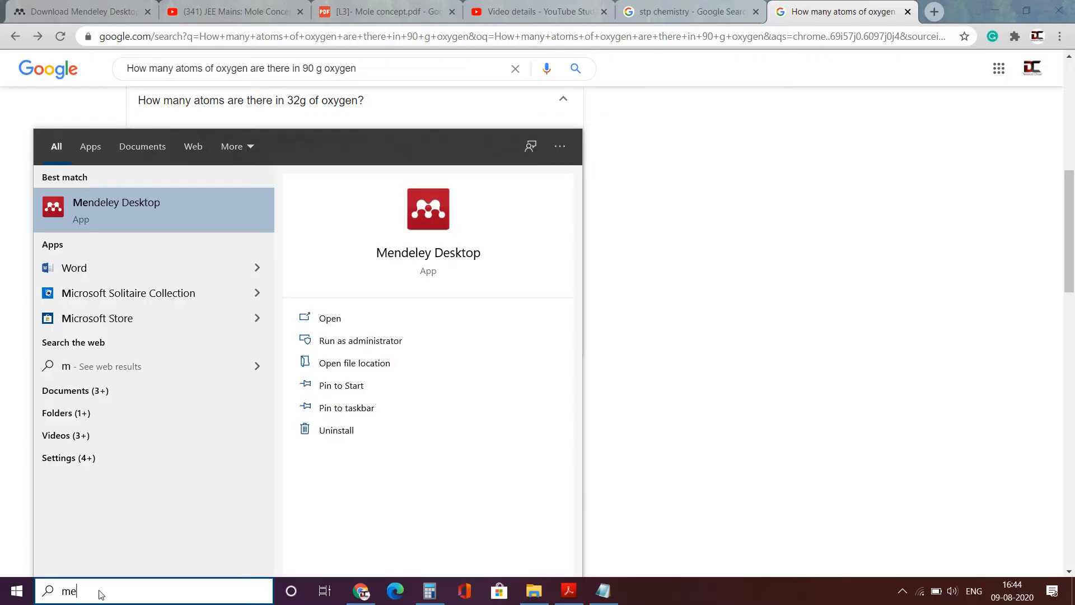
key(Return)
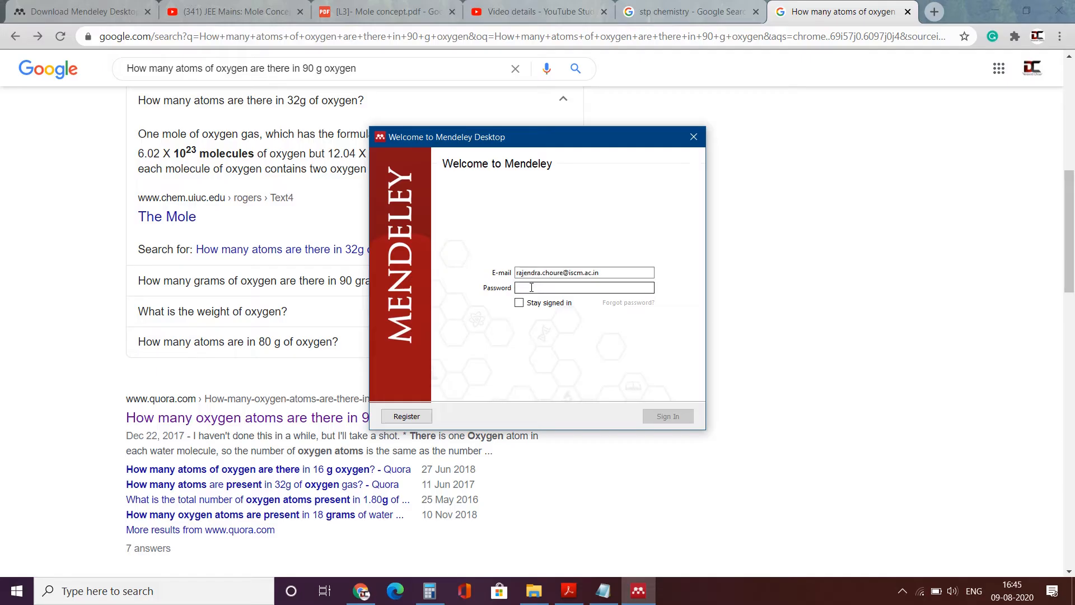
- Enter the account password, tick Stay signed in, sign in, and bring up the library window
text(************)
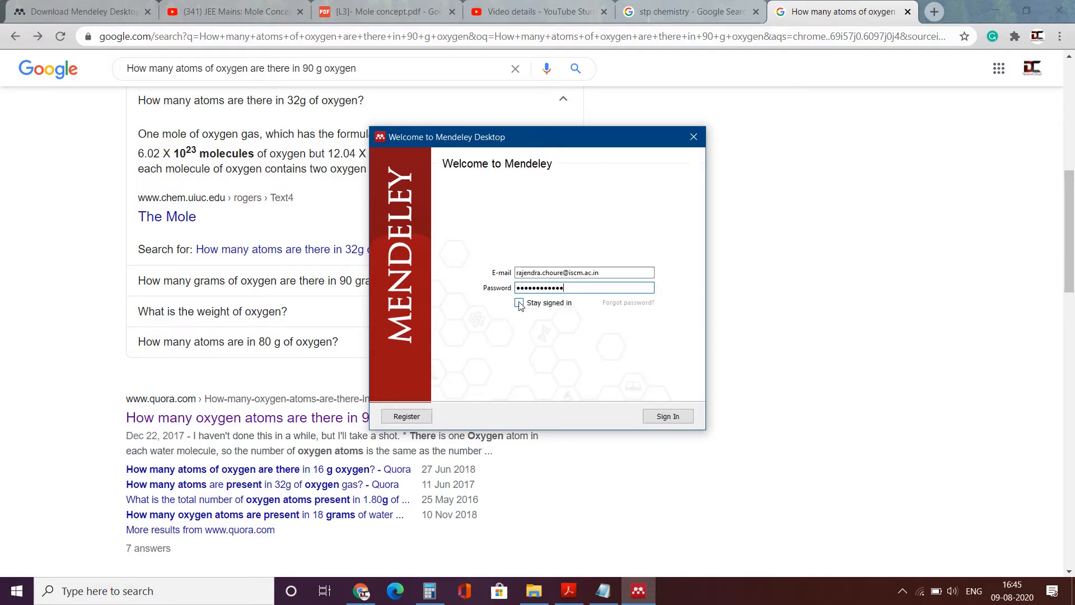
click(520, 303)
click(656, 417)
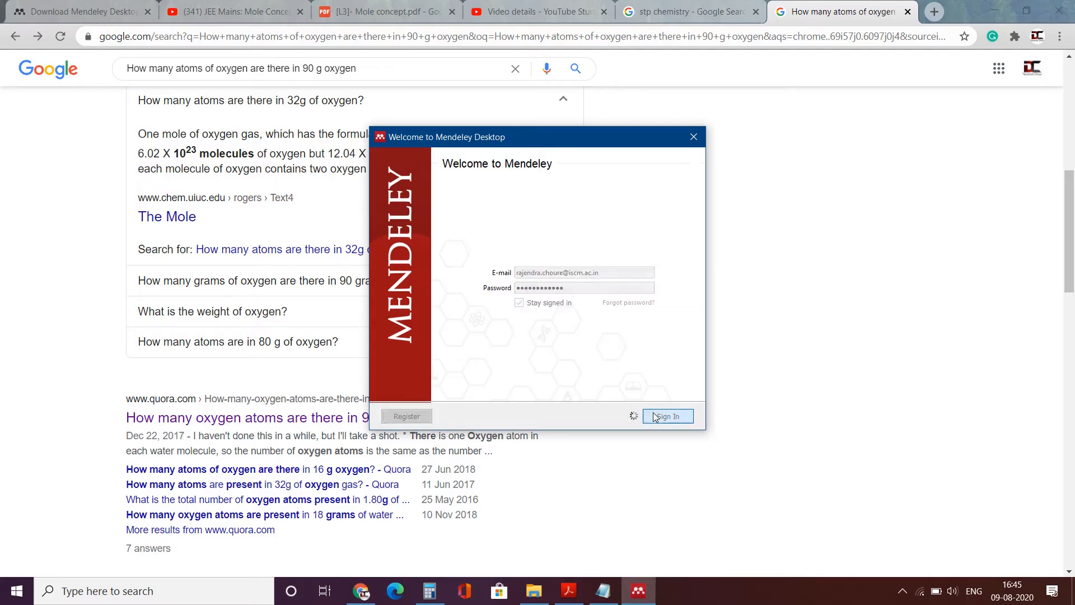
click(638, 591)
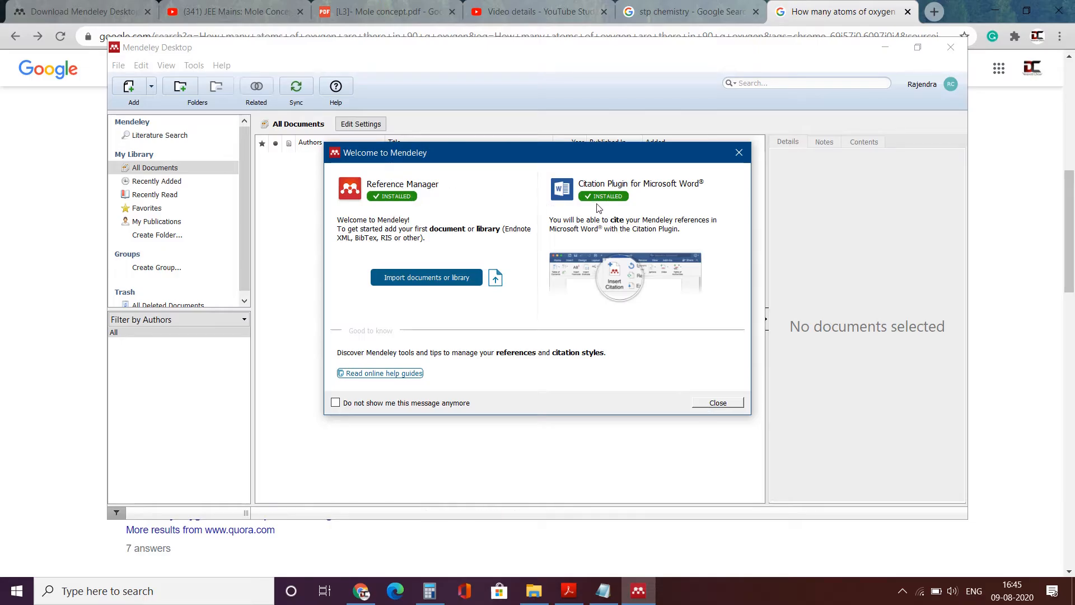
- Close the Welcome dialog and the Add and Create tour popup
click(717, 403)
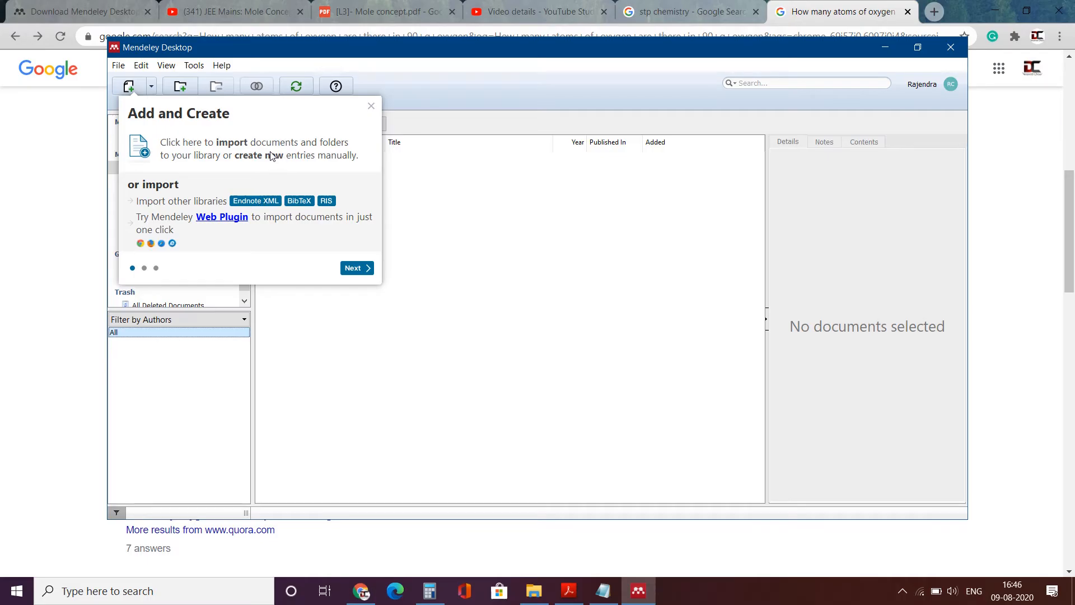
click(372, 108)
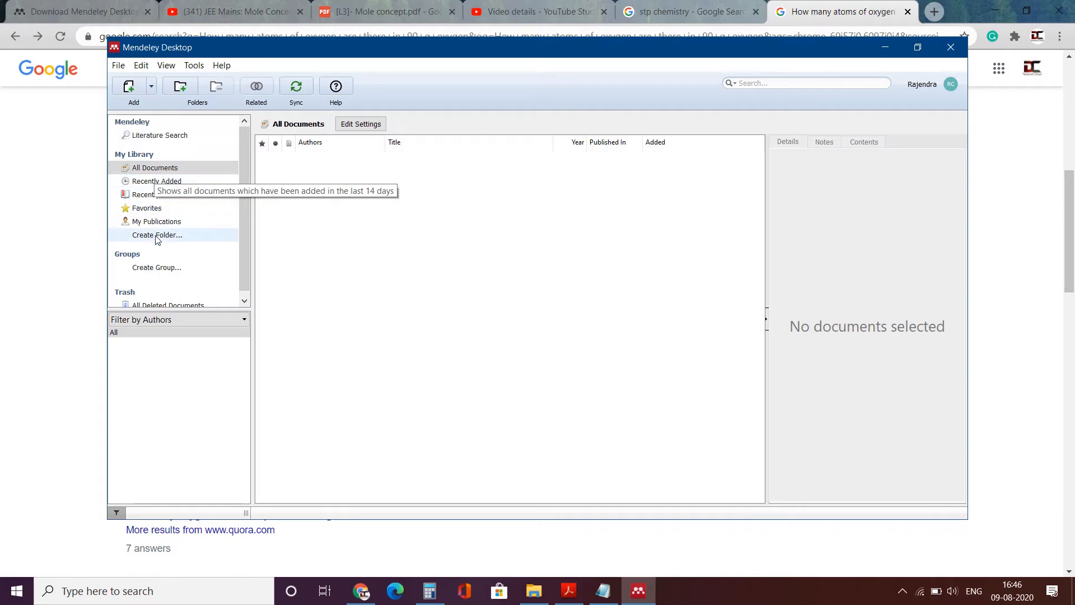
click(166, 170)
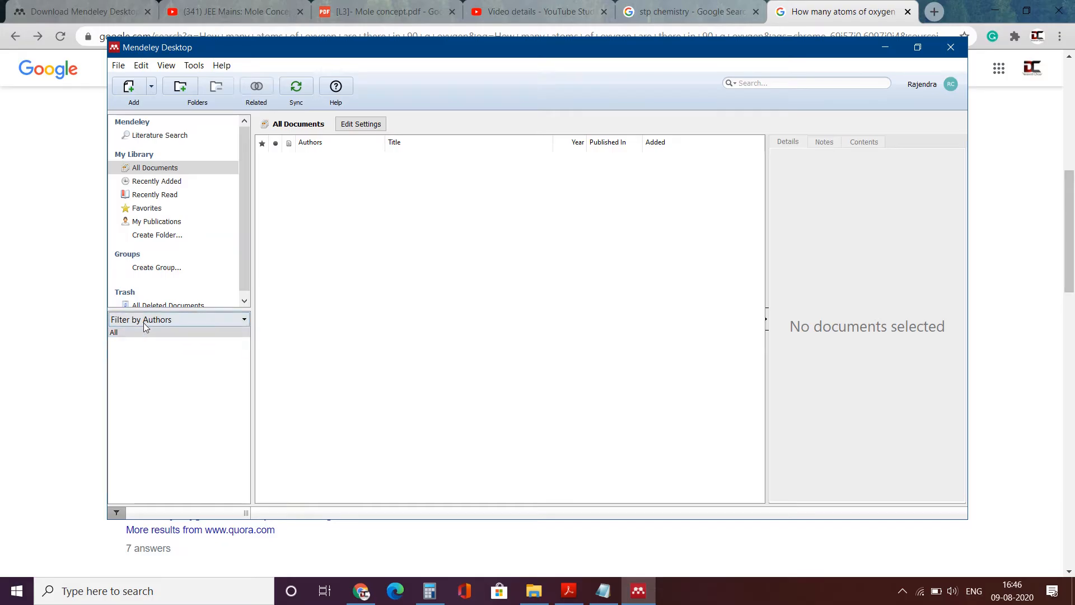
click(172, 320)
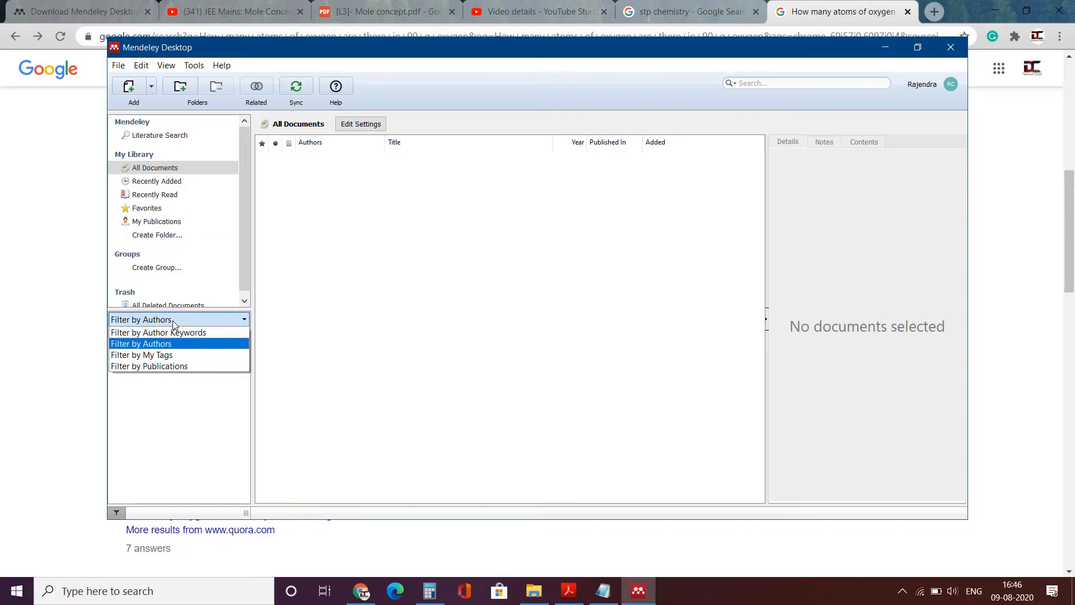
click(196, 397)
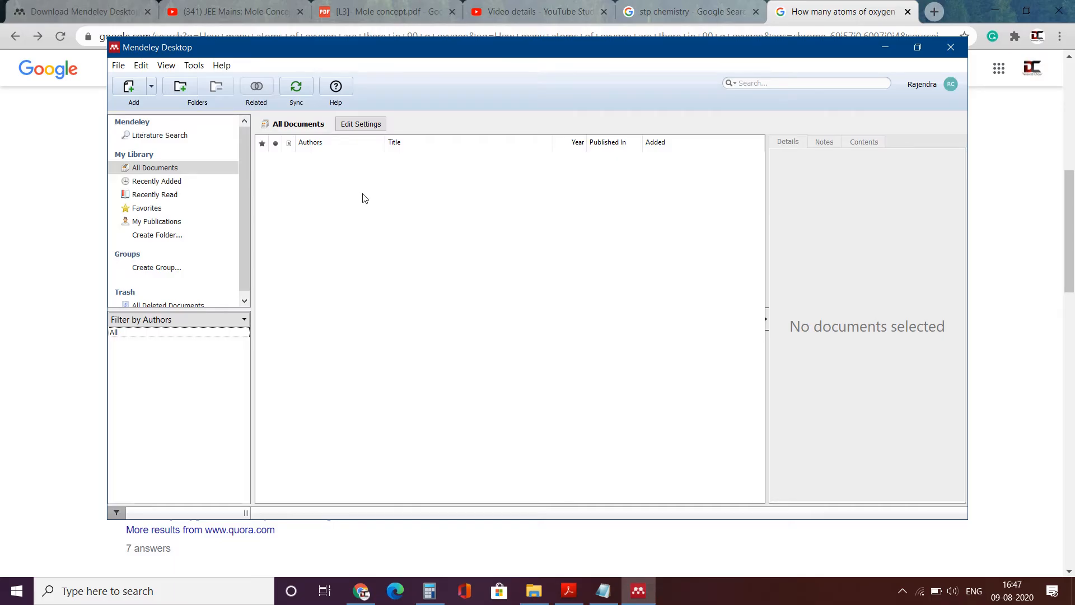
- Add the Introduction to Mathematical Biology PDF from the Downloads folder as a new library document
click(129, 90)
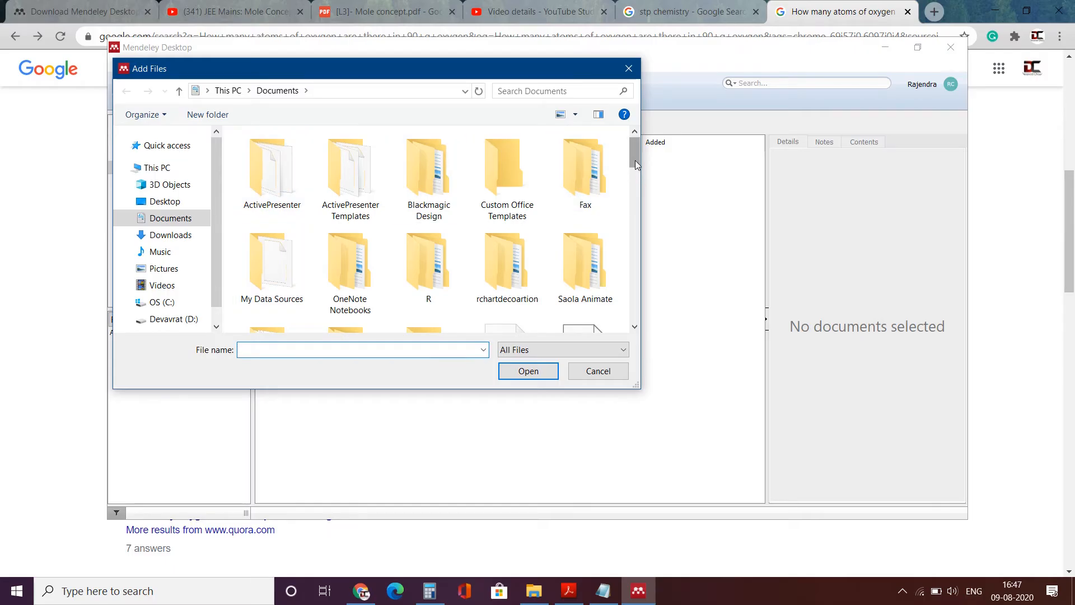
click(186, 241)
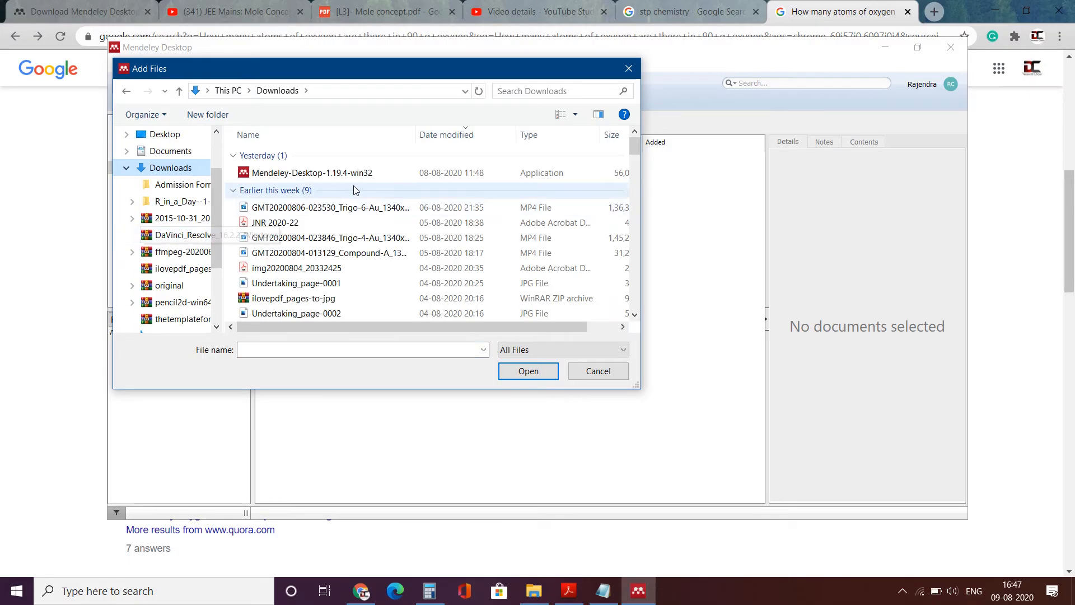
scroll(342, 194, down, 10)
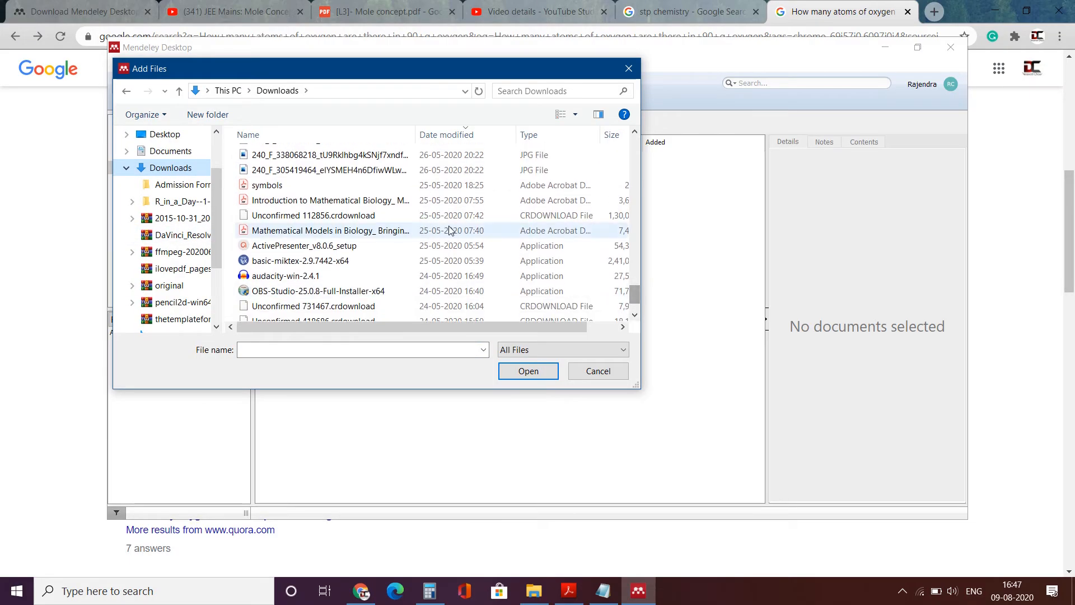
click(380, 202)
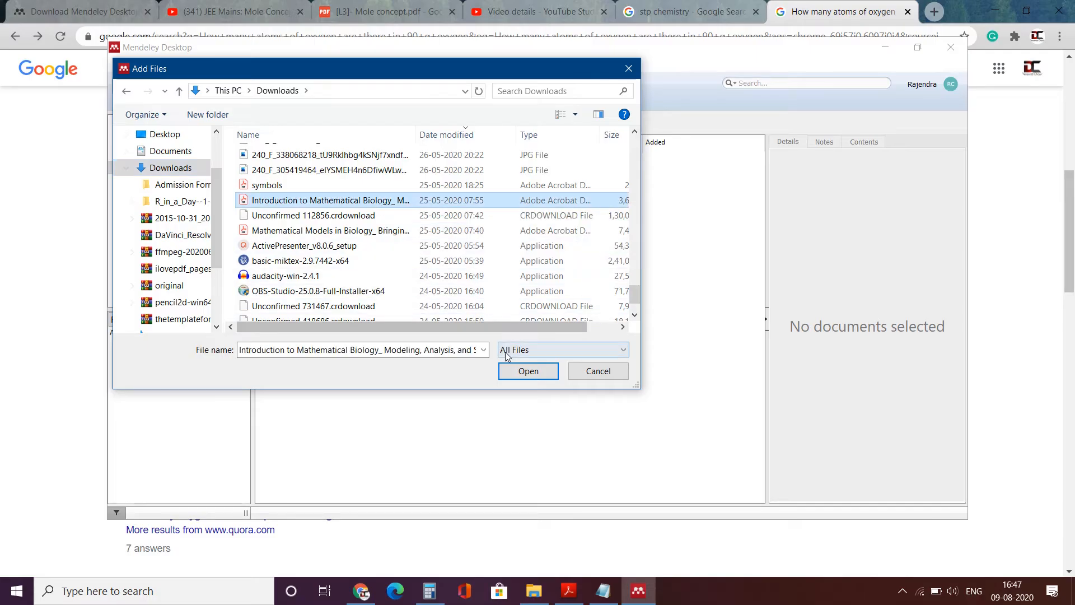
click(528, 371)
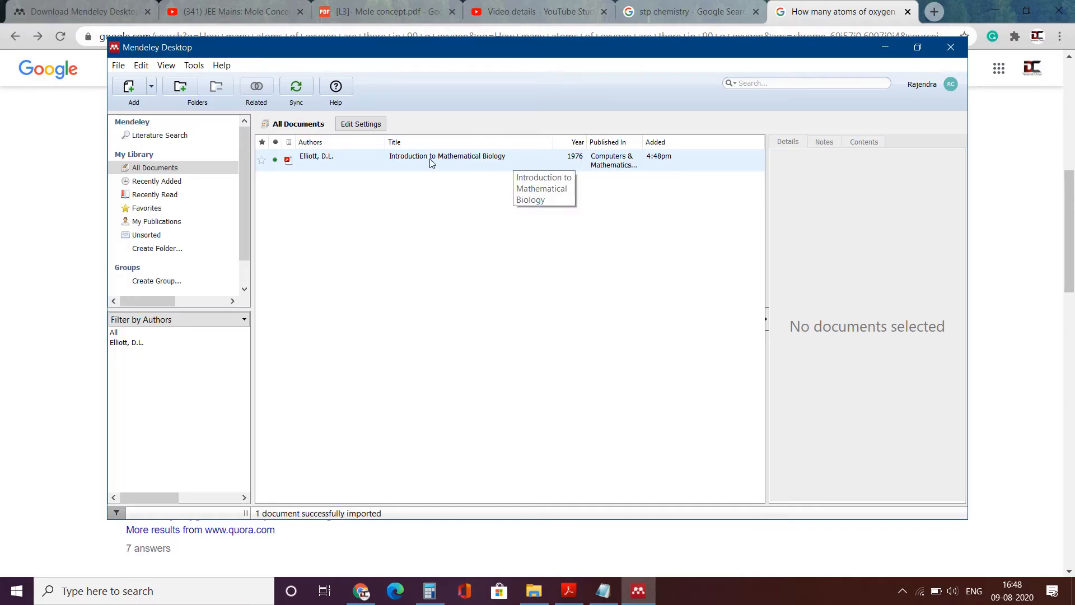
- Correct the book's title, authors (C. Chou, Avner Friedman) and publication, then open its attached PDF
click(340, 161)
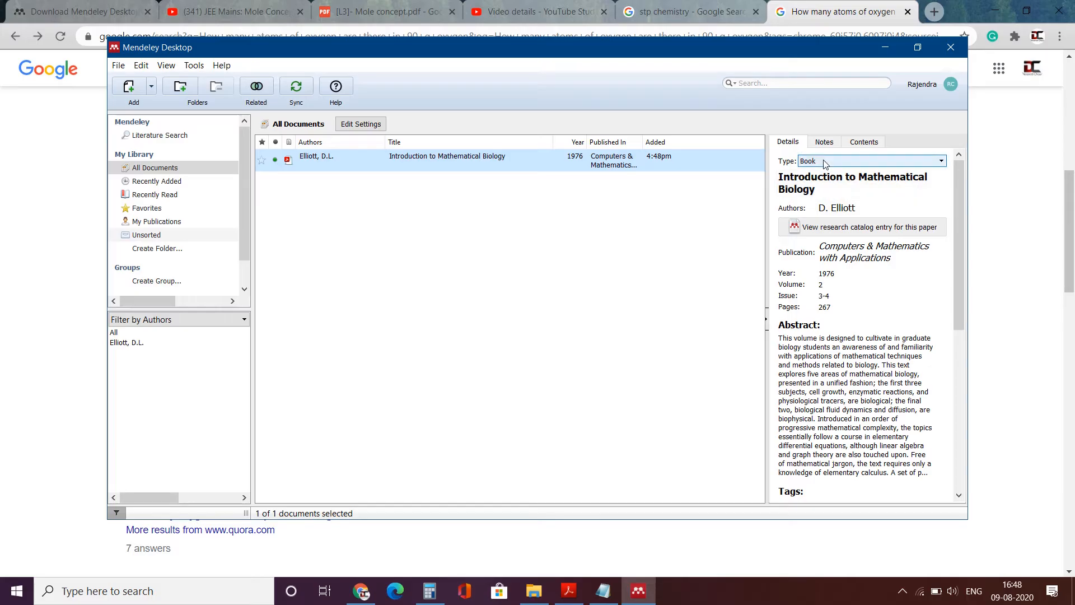
click(808, 177)
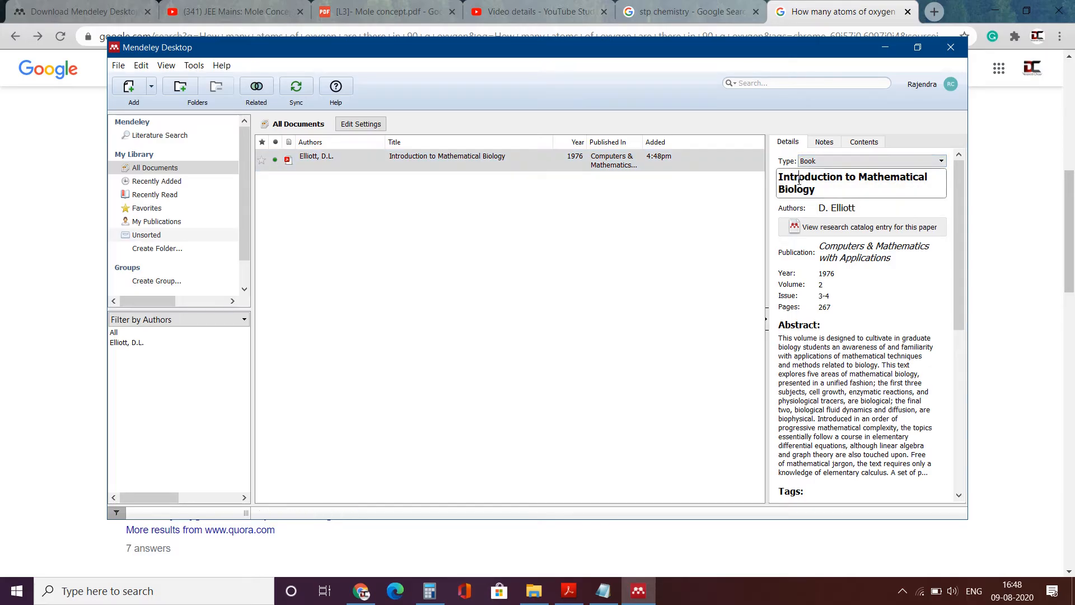
click(820, 208)
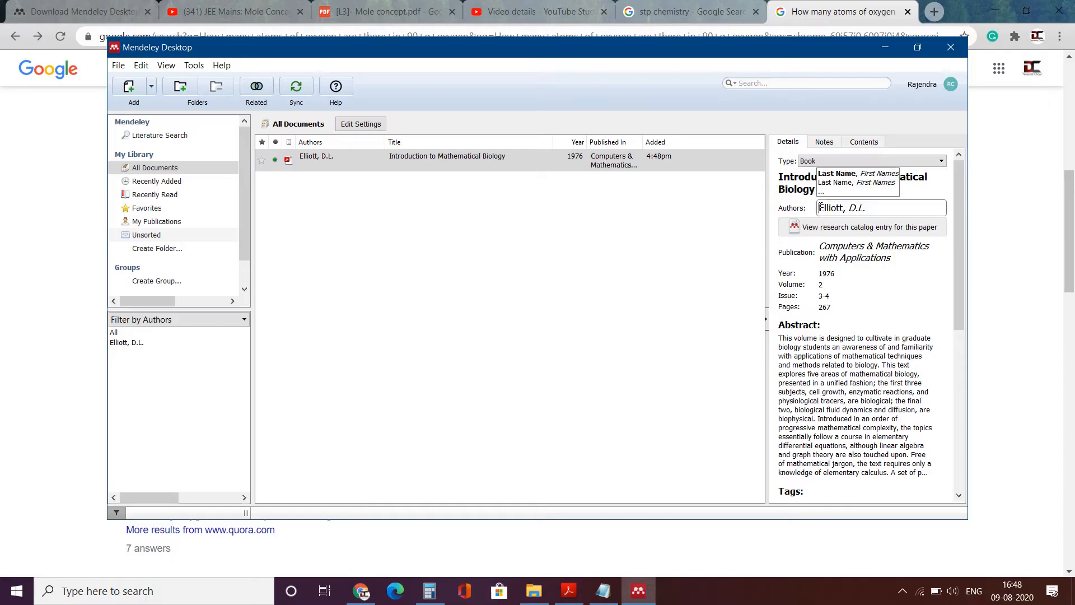
click(822, 256)
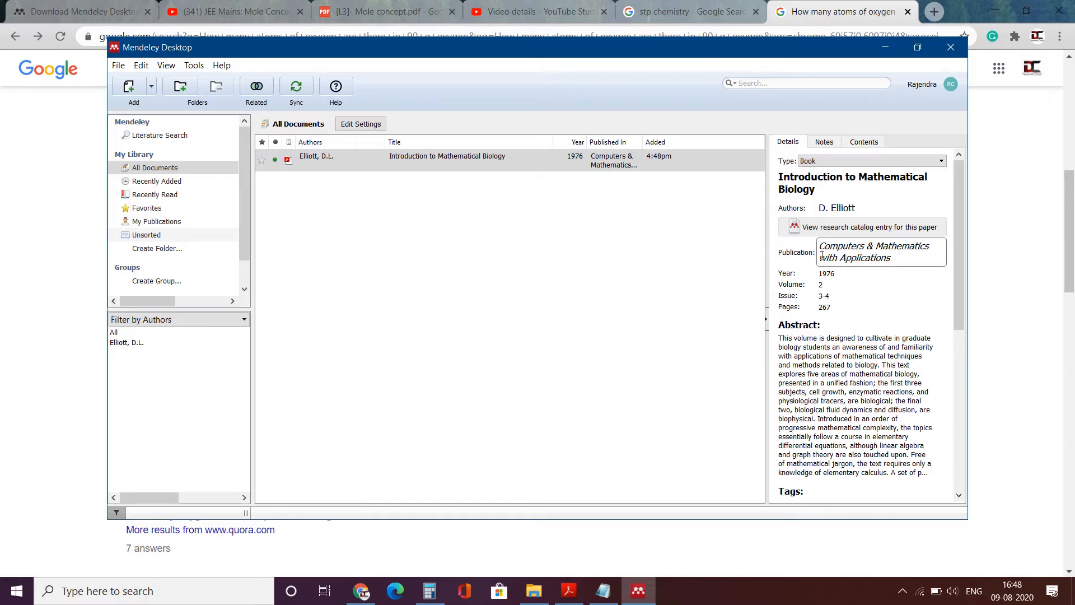
click(821, 274)
drag(958, 319, 968, 540)
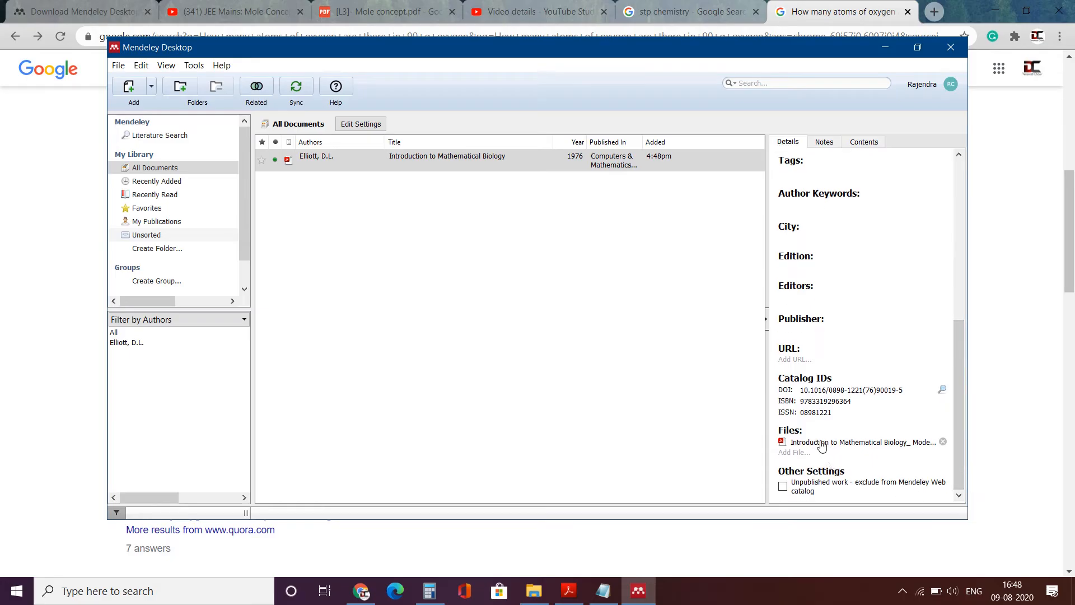
click(865, 443)
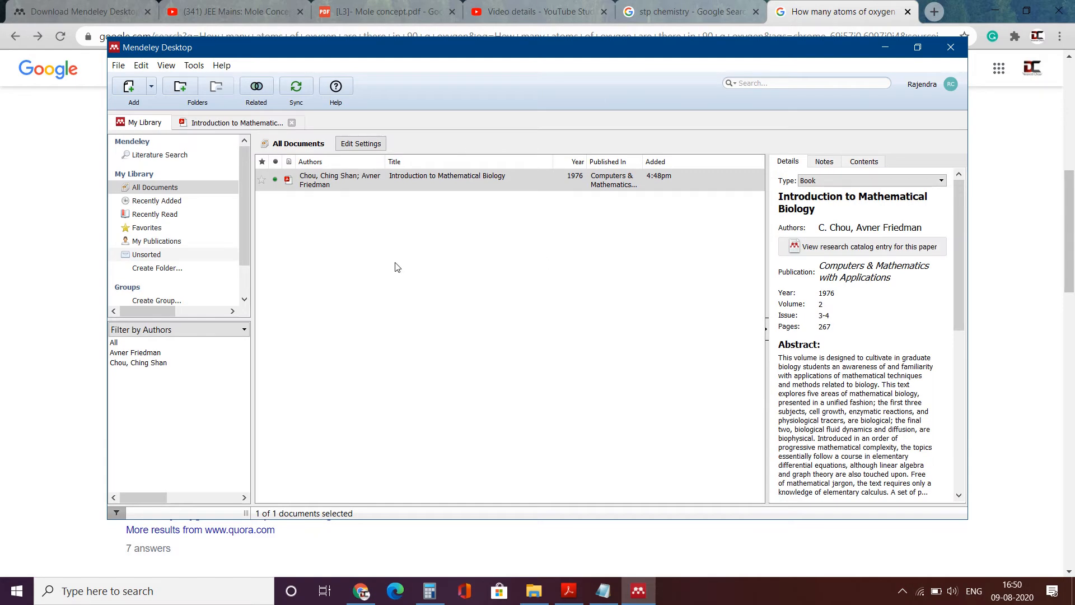
click(150, 88)
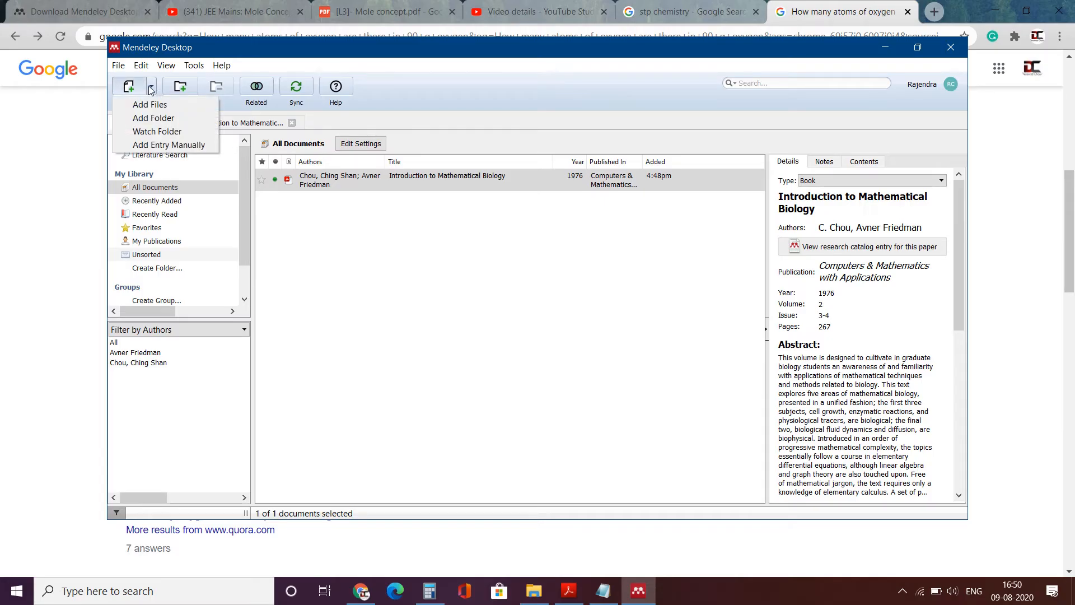
click(160, 120)
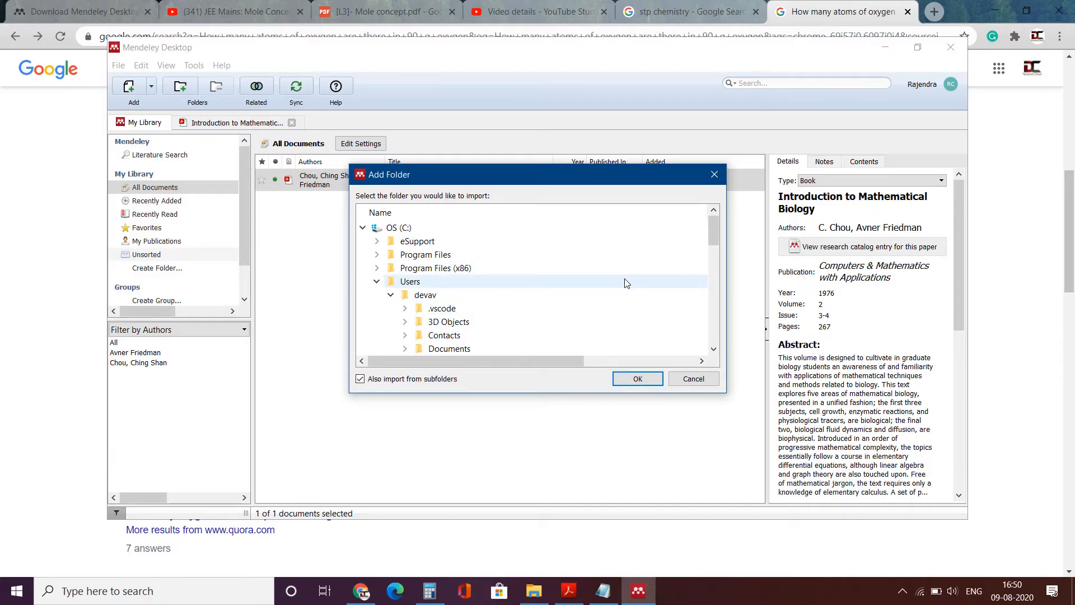
click(712, 384)
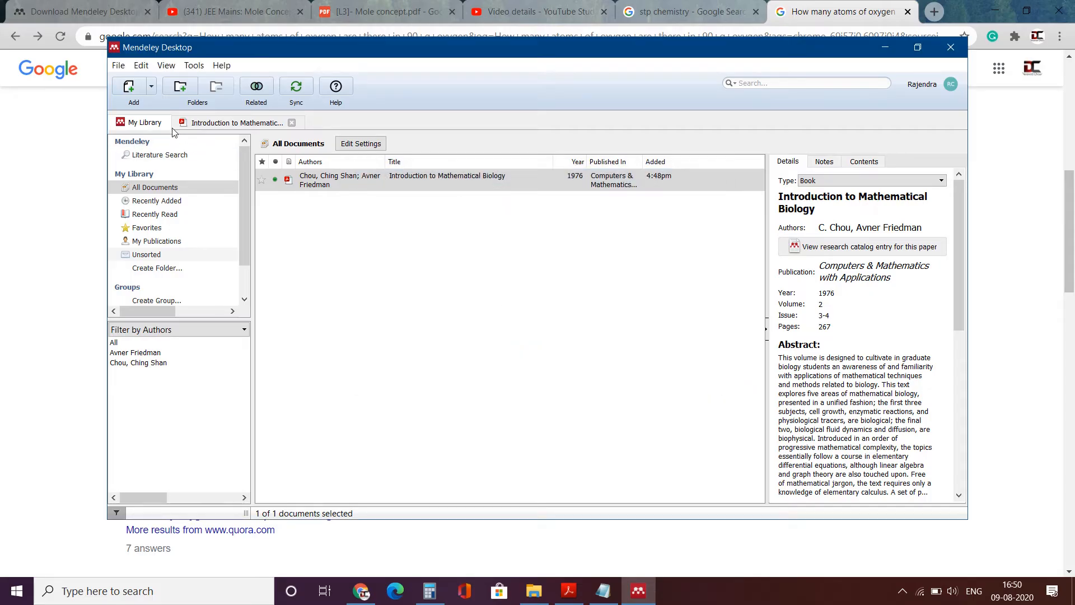
click(150, 87)
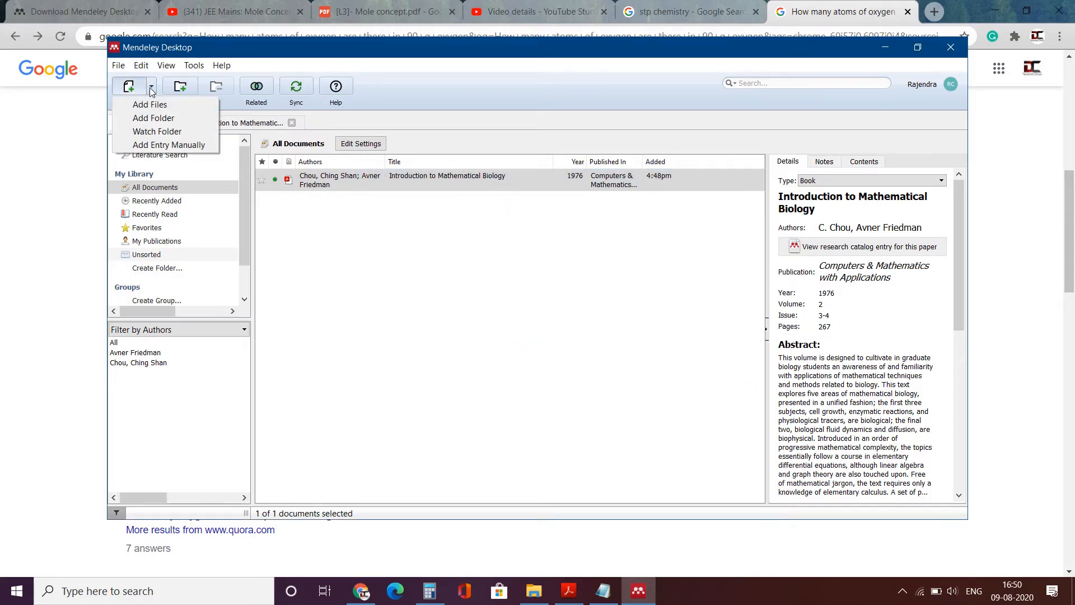
click(170, 145)
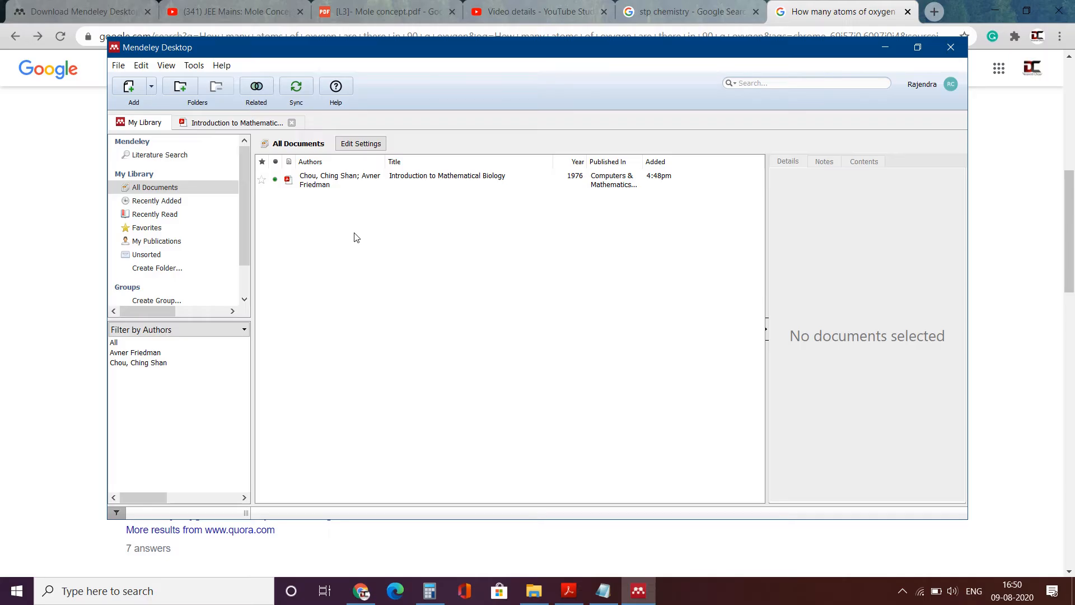
- Search the Mendeley catalog for 'nitrogen fixation symbiotic rhizobium' and browse the 1435 results
click(162, 157)
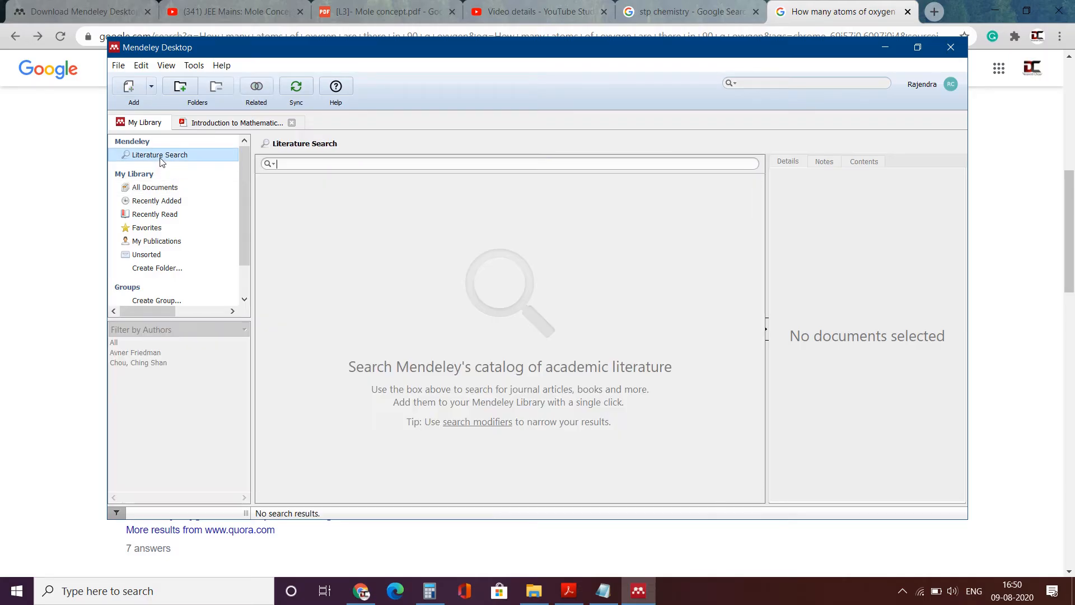
click(308, 163)
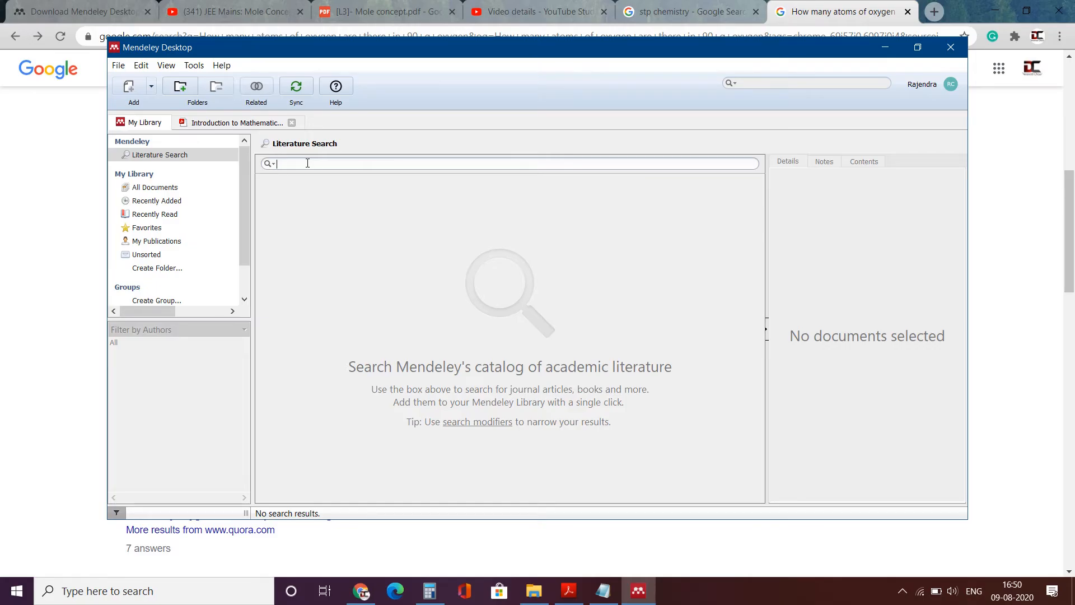
text(nitorgen fixation symbiotic r)
text(hizo)
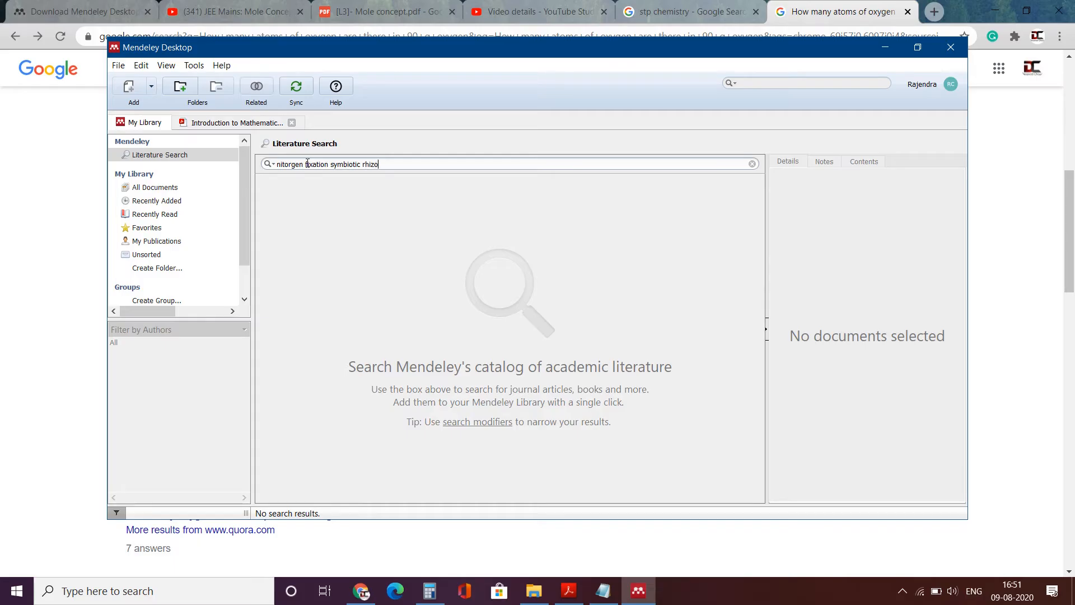
text(bium)
key(Return)
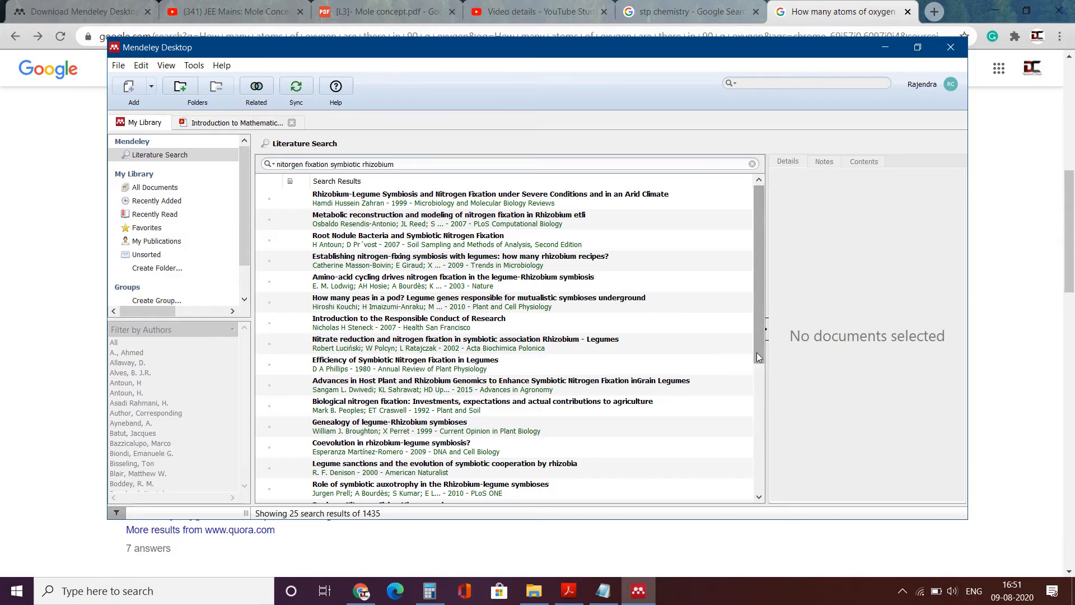
drag(758, 349, 753, 507)
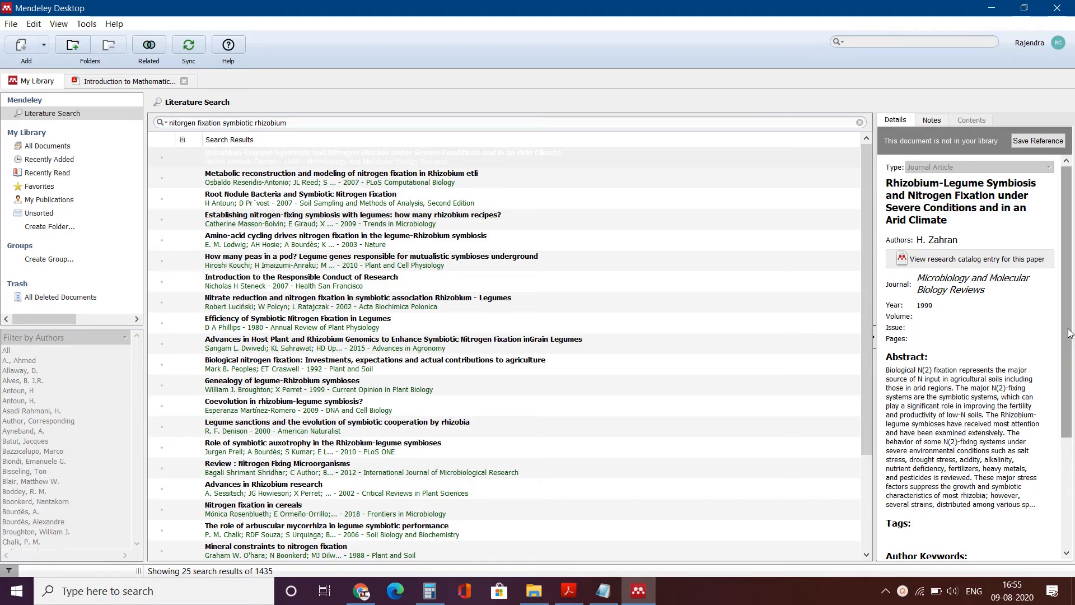
- View the Rhizobium etli modeling paper's catalog entry on the web, then return to Mendeley's results
drag(1069, 334, 1069, 516)
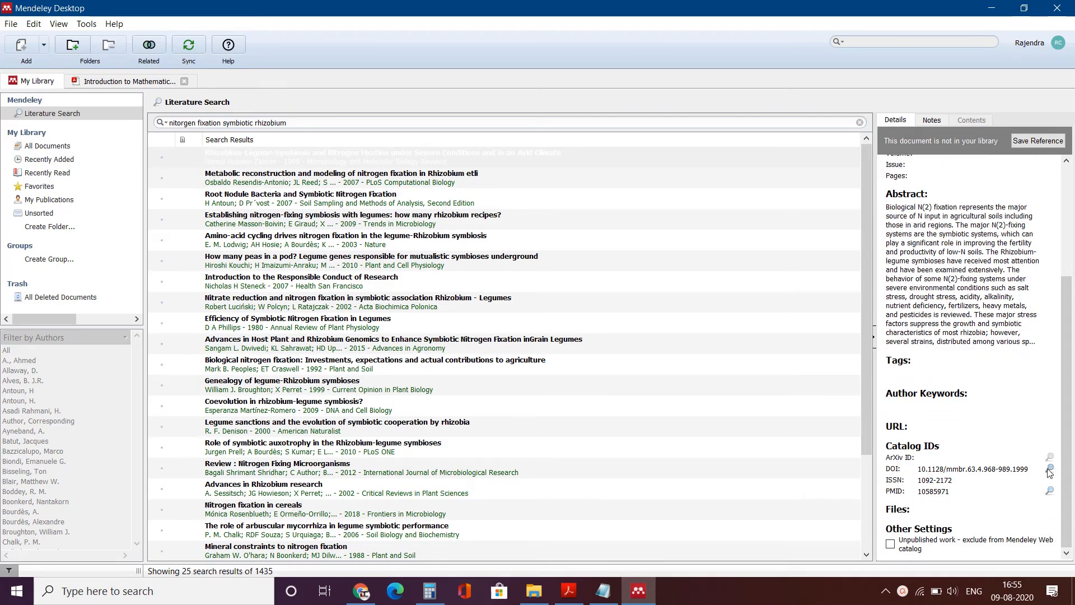
scroll(952, 364, up, 5)
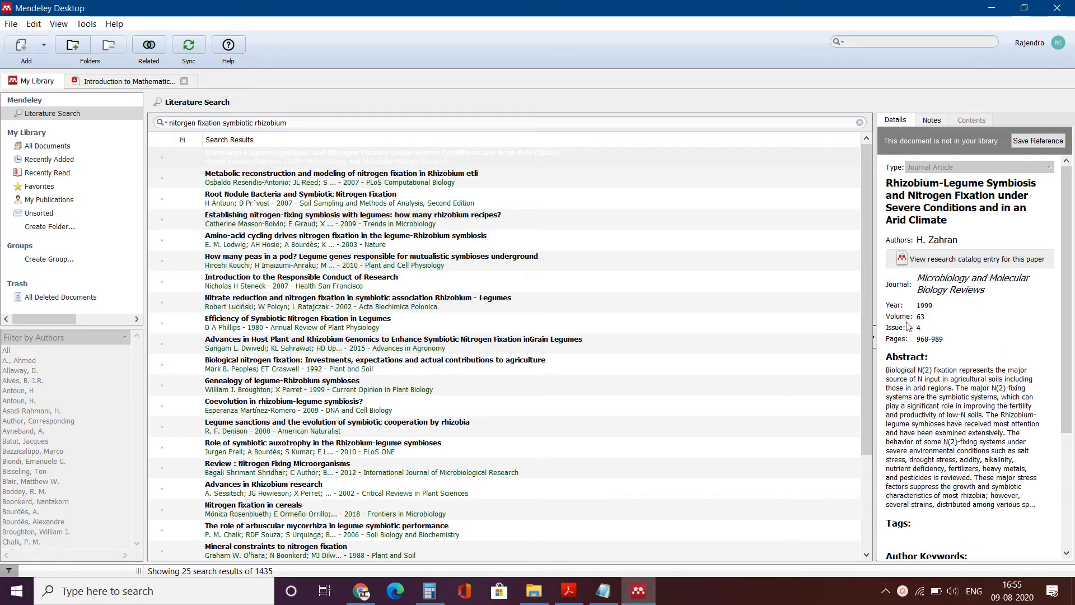
click(403, 184)
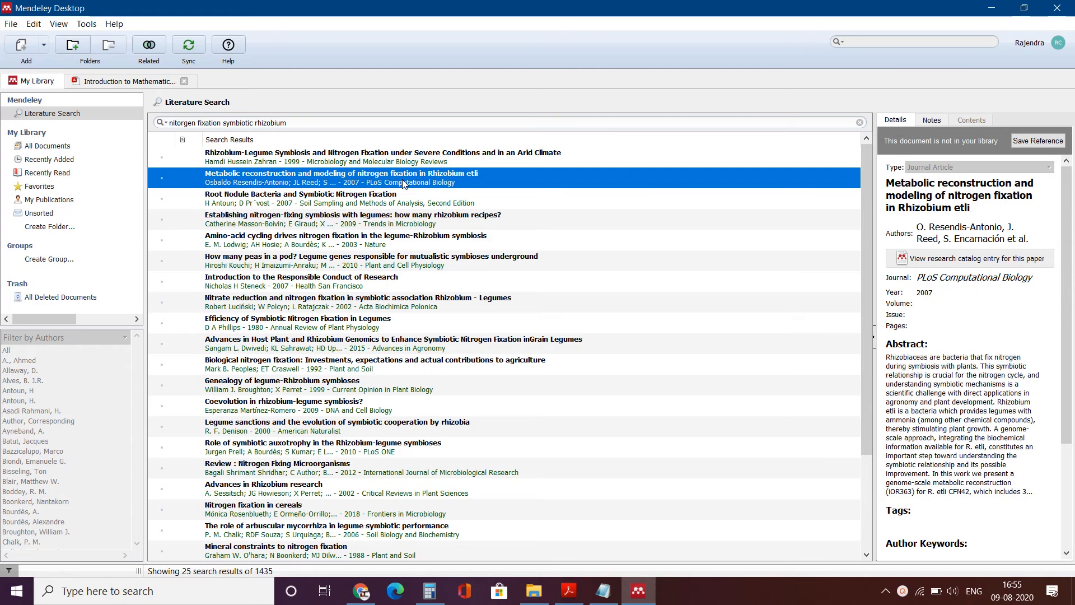
click(977, 258)
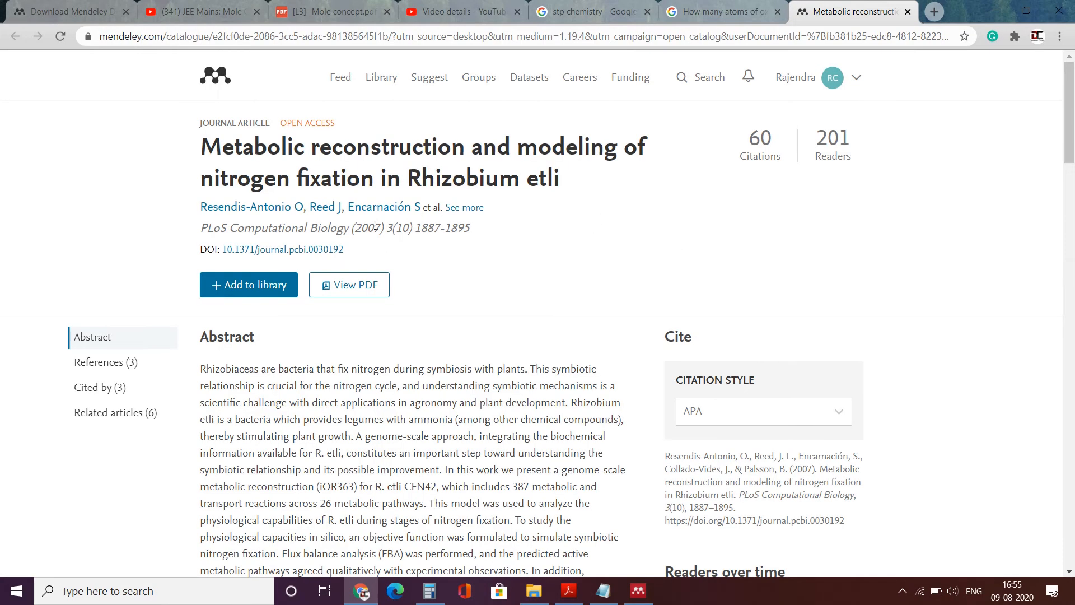
mouse_move(1071, 118)
mouse_down()
mouse_move(1074, 274)
mouse_move(1069, 112)
mouse_up()
click(639, 592)
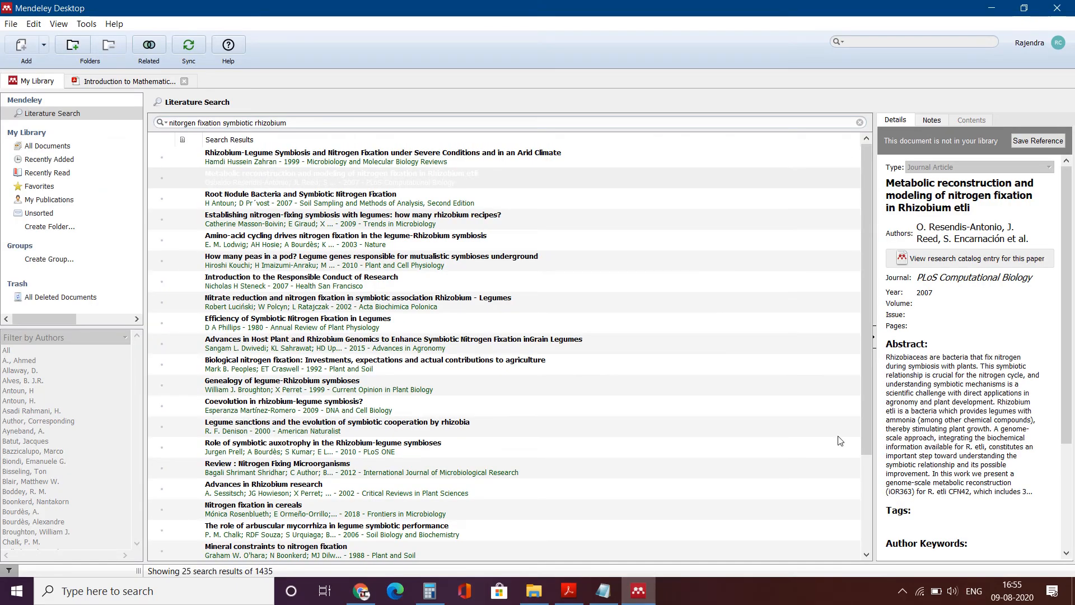
scroll(1047, 471, down, 5)
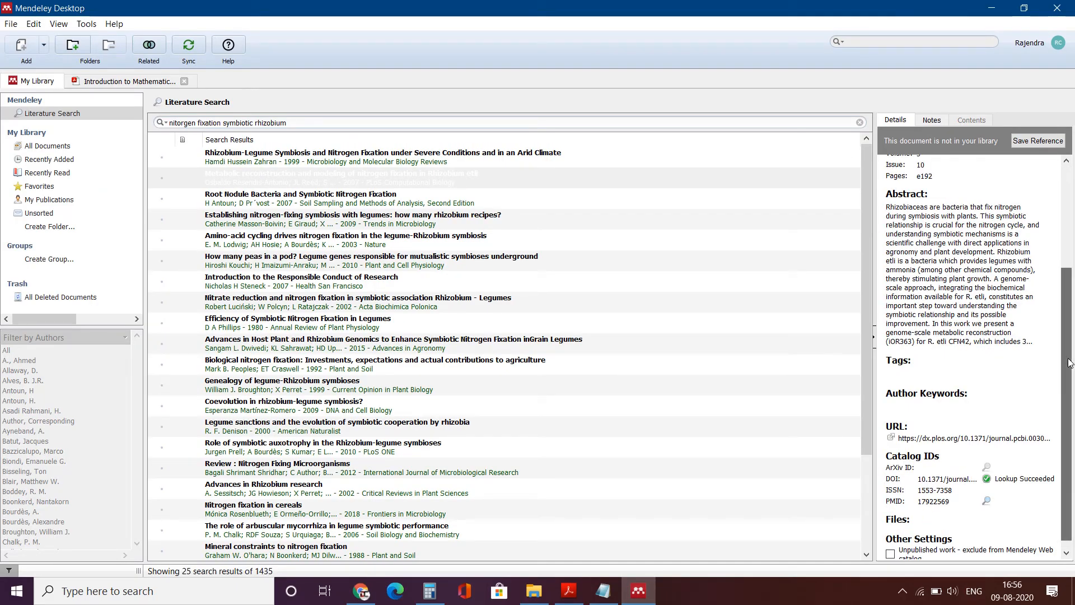
drag(1069, 364, 1074, 231)
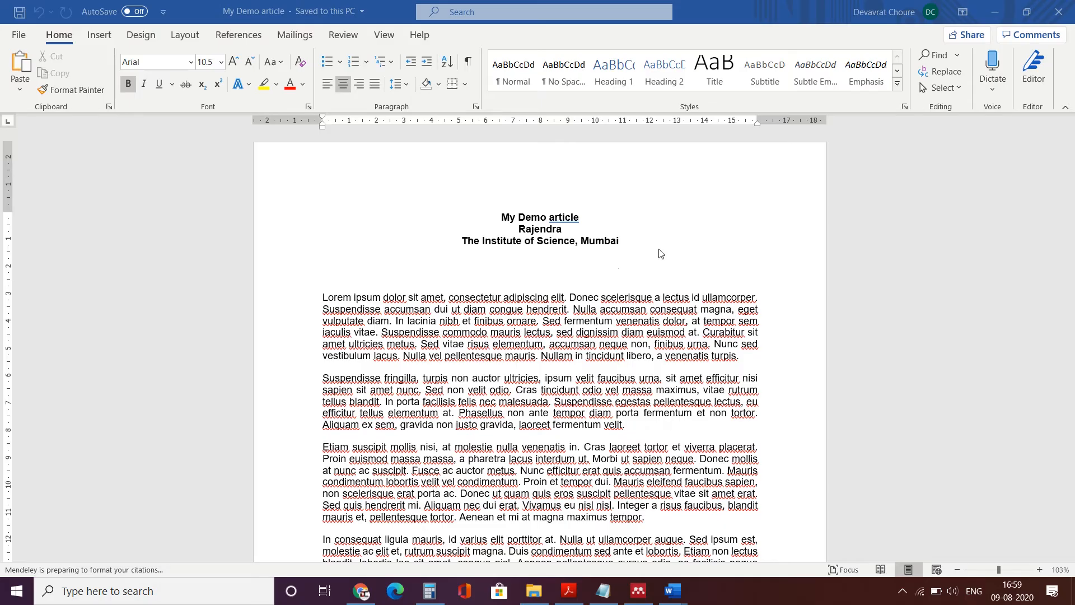
- Start a Mendeley Insert Citation right after 'elit' in the first paragraph
click(565, 297)
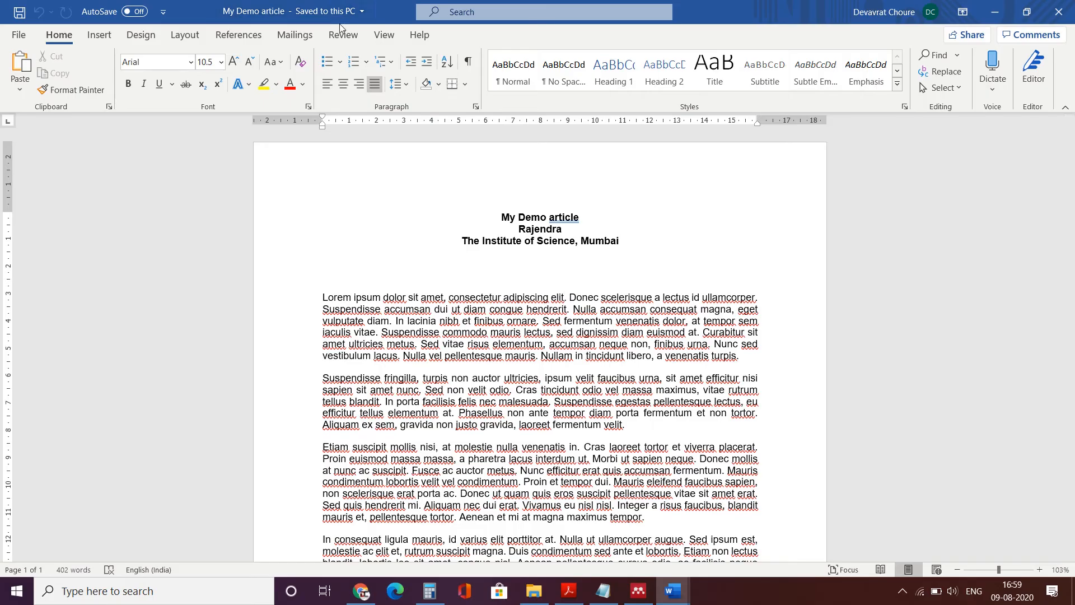
click(253, 36)
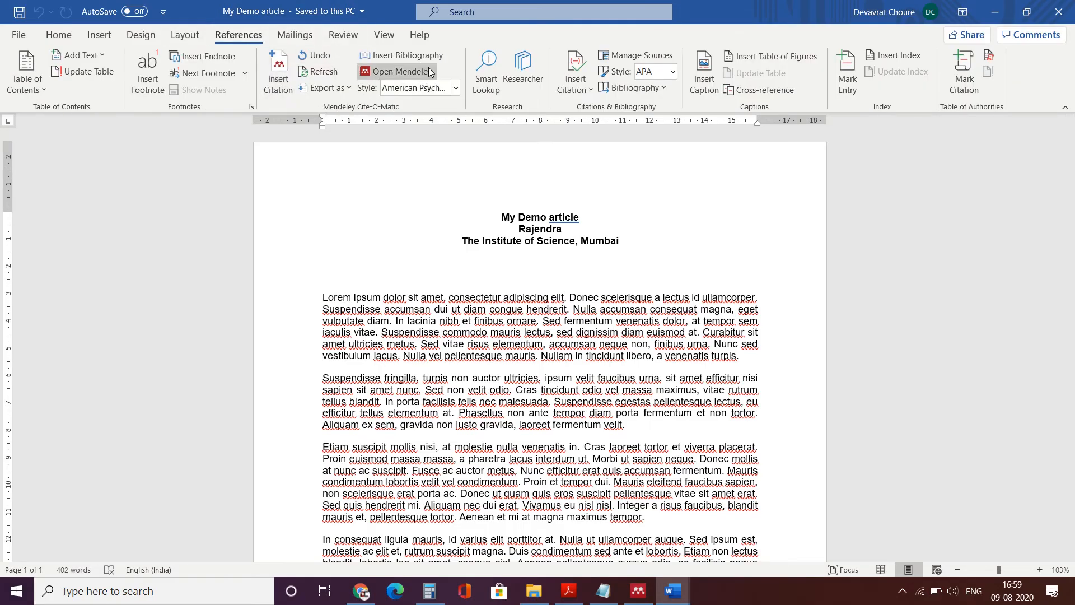
click(280, 85)
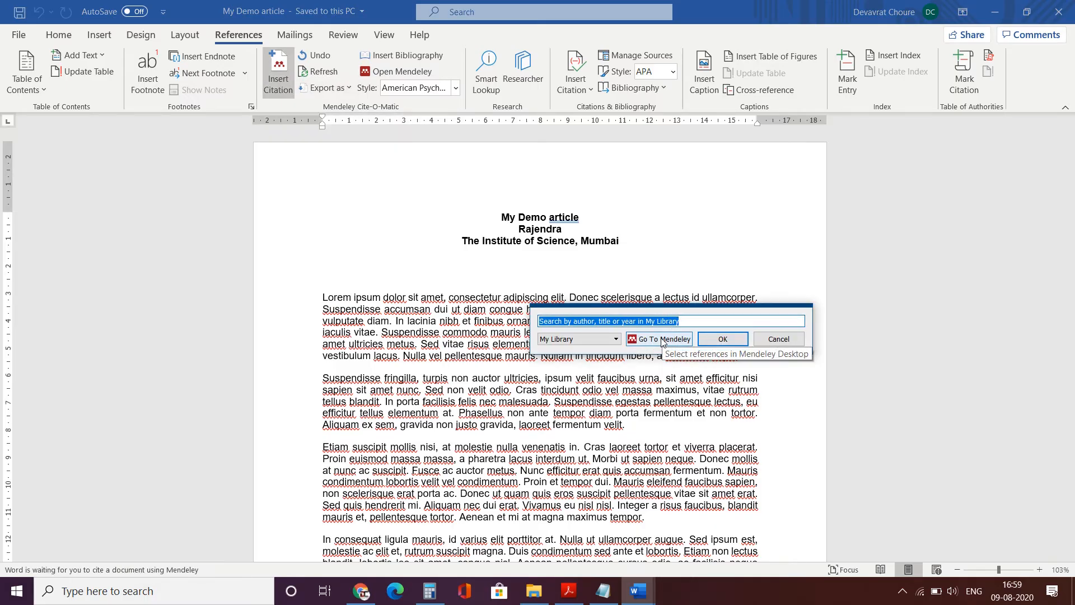
- Cite the Rhizobium-Legume Symbiosis paper from Mendeley, importing the reference into My Library
click(662, 340)
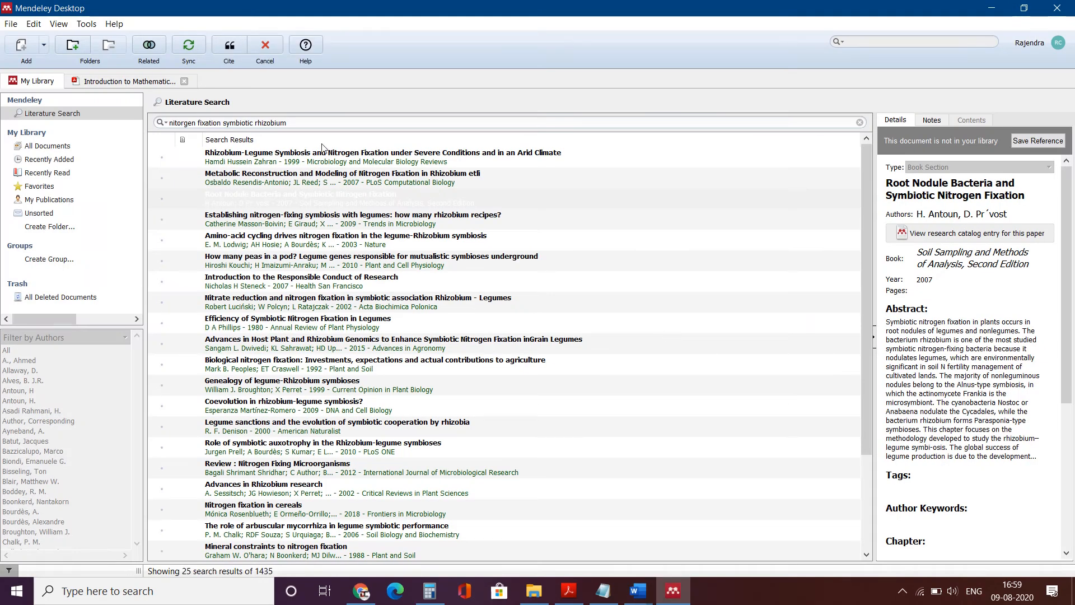
click(238, 161)
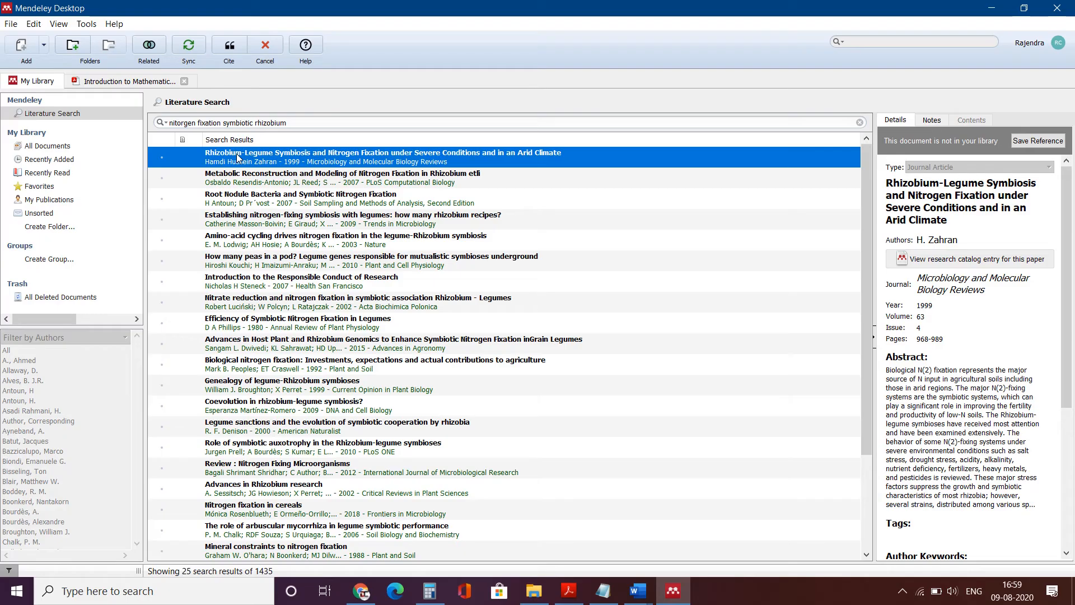
click(229, 47)
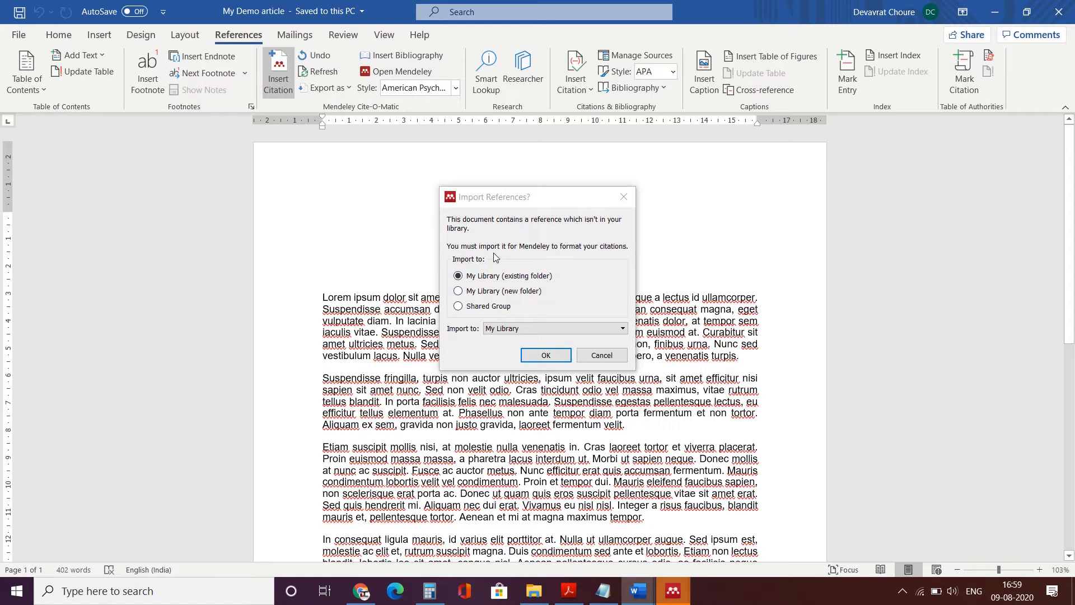
click(542, 359)
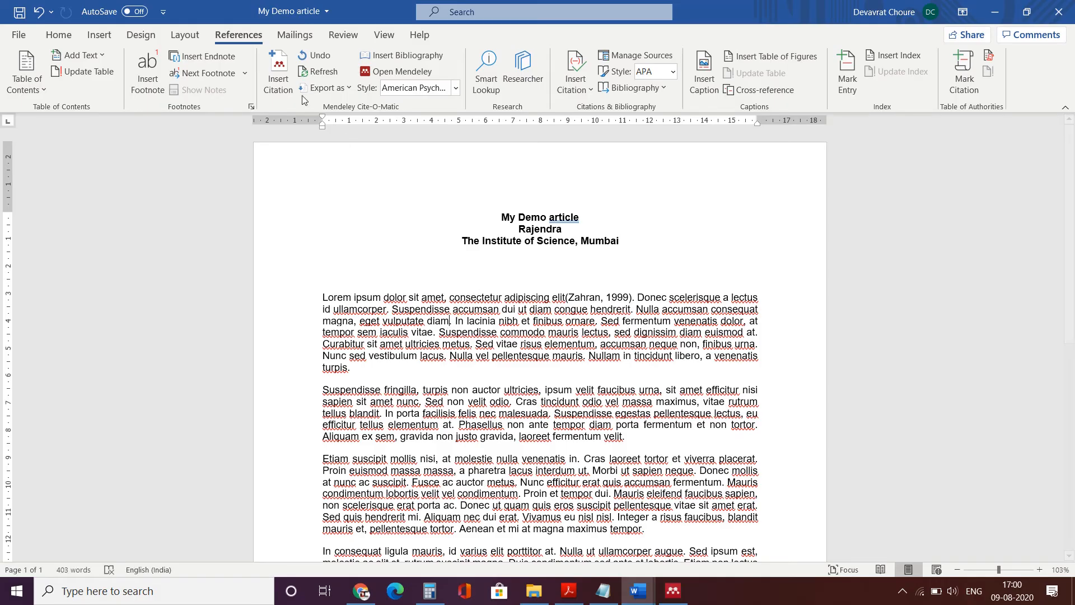
- Cite the Chou and Friedman 1976 book after 'eget vulputate diam', then return to the My Demo article
click(274, 88)
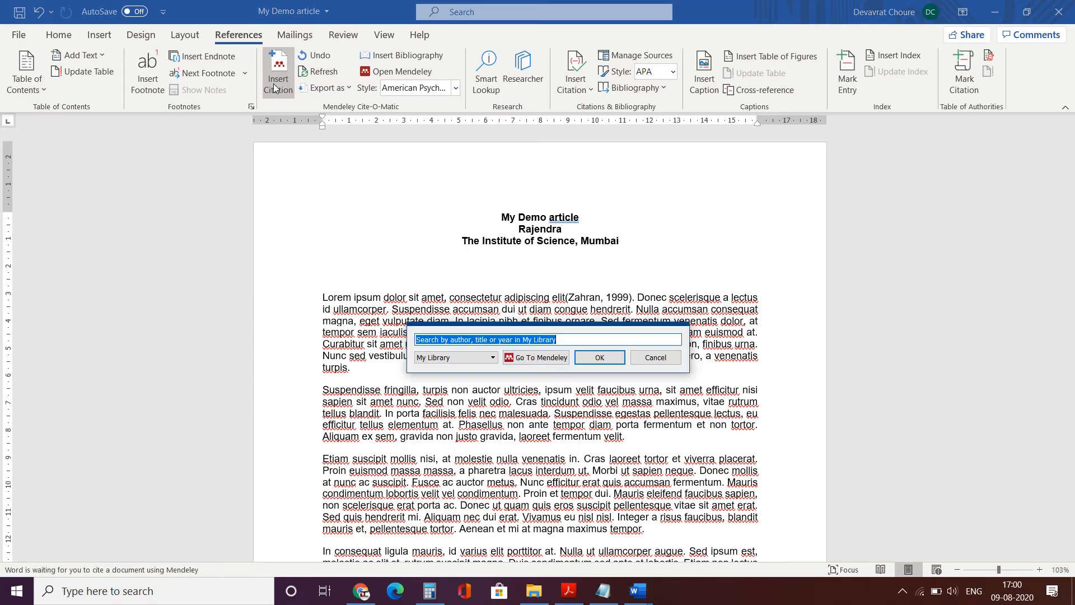
click(521, 362)
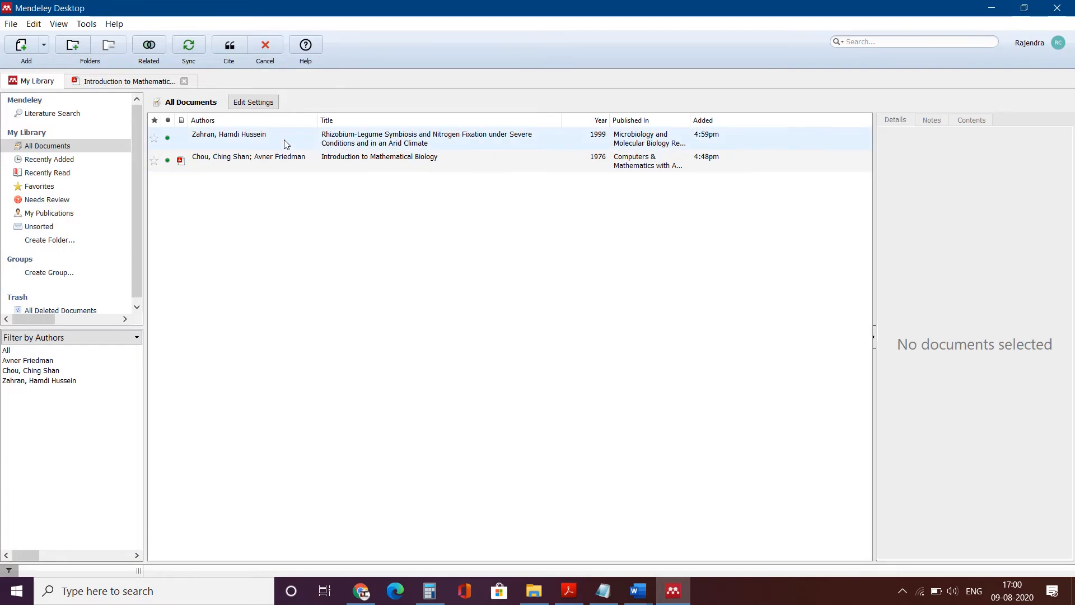
click(254, 163)
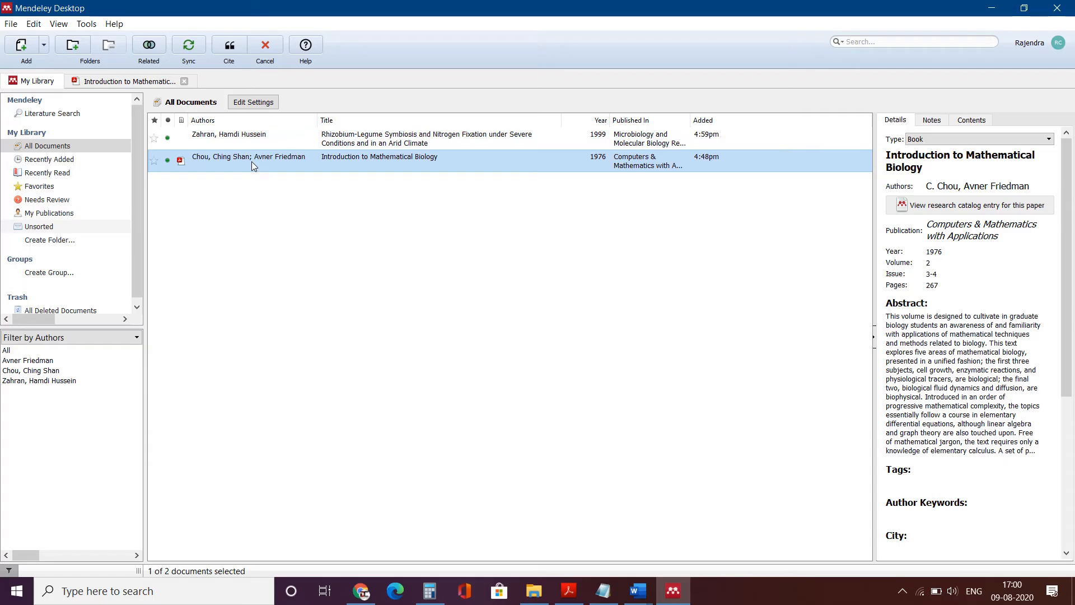
click(233, 49)
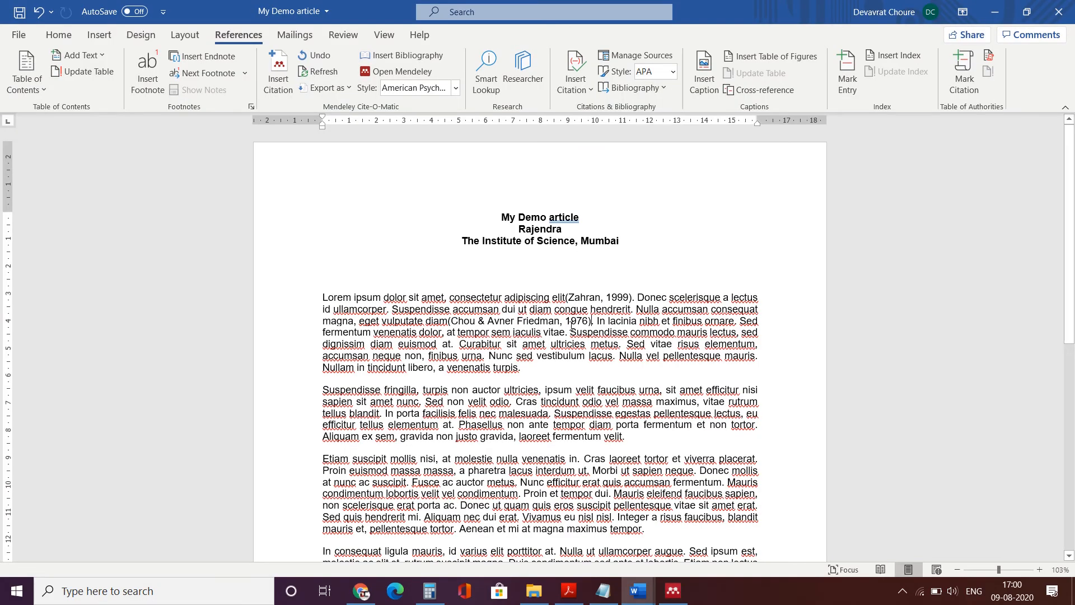
key(alt+Tab)
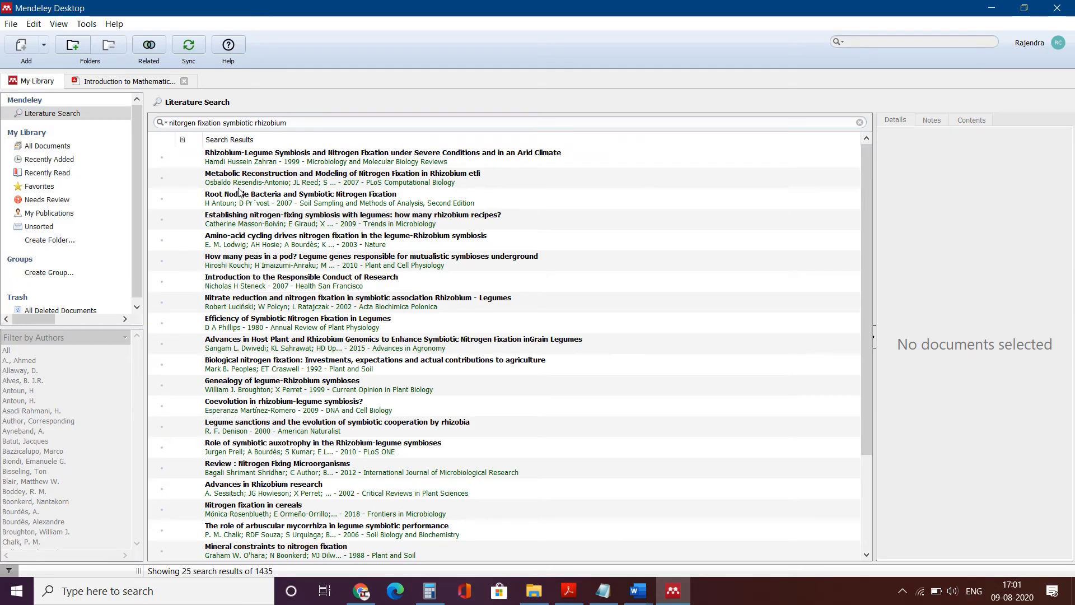
mouse_move(638, 591)
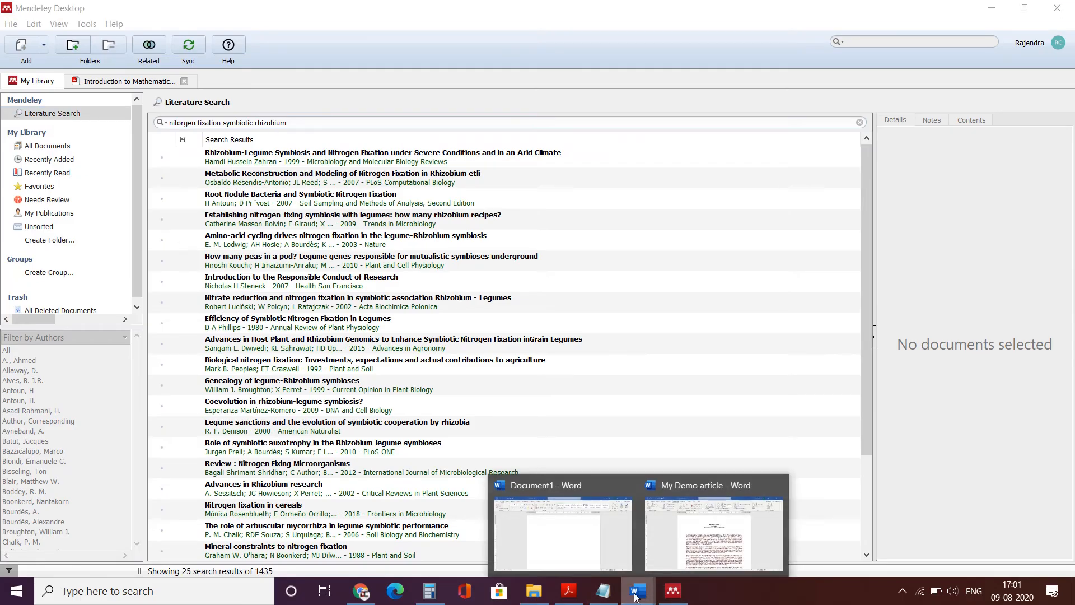
click(704, 556)
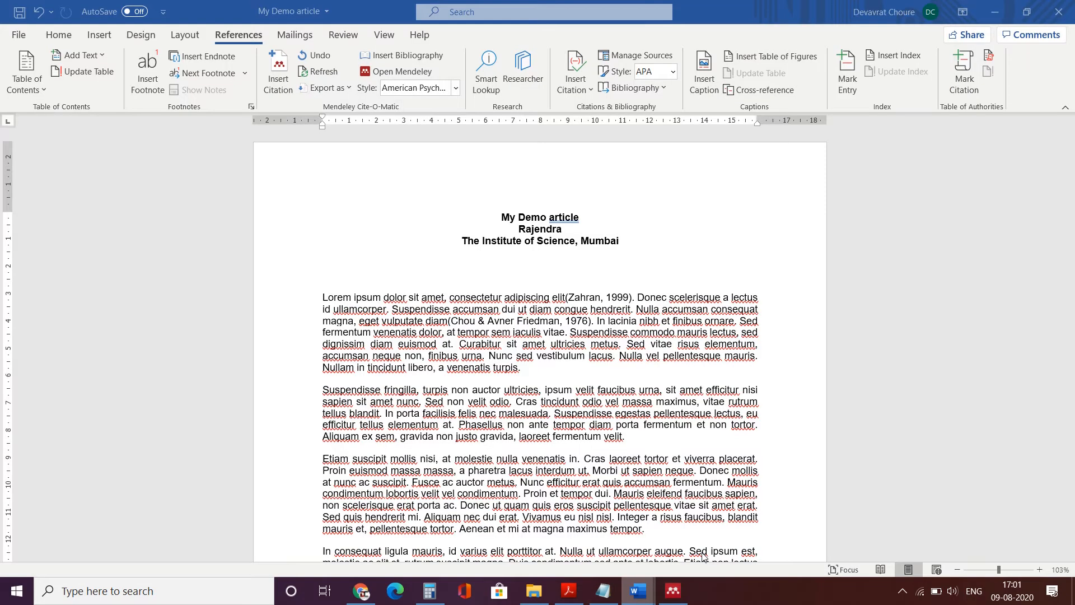
- Cite Steneck's 2007 Responsible Conduct of Research paper after 'turpis.' at the paragraph's end
click(517, 368)
click(275, 78)
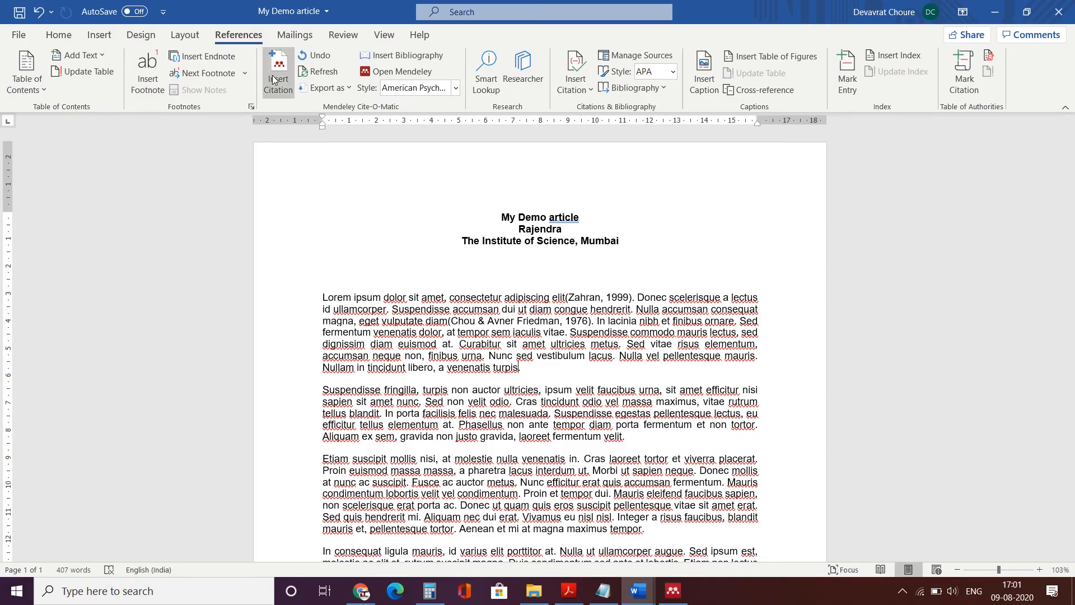
click(622, 405)
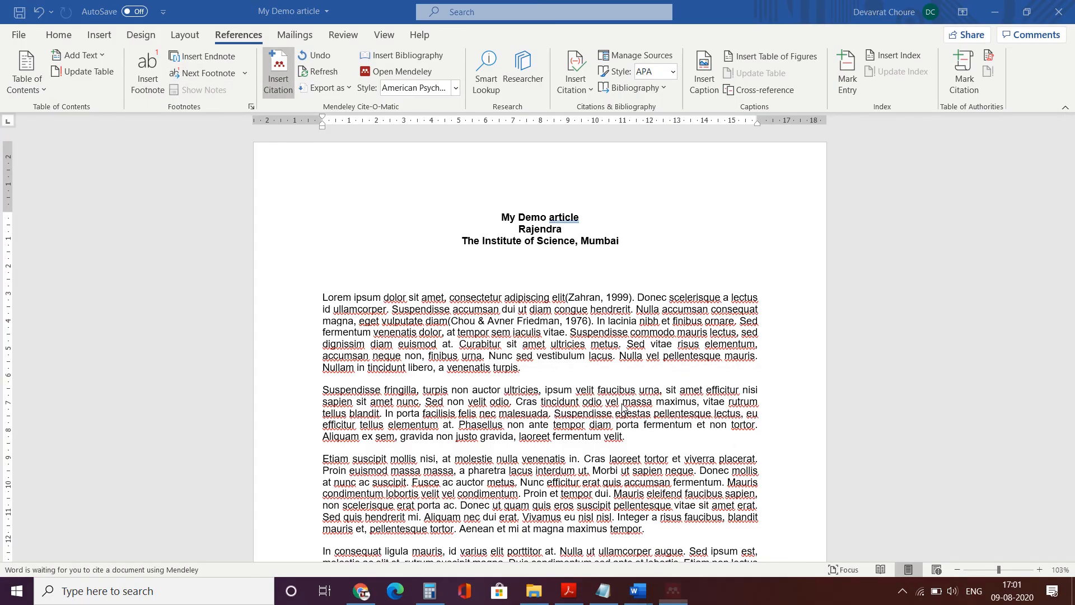
click(237, 280)
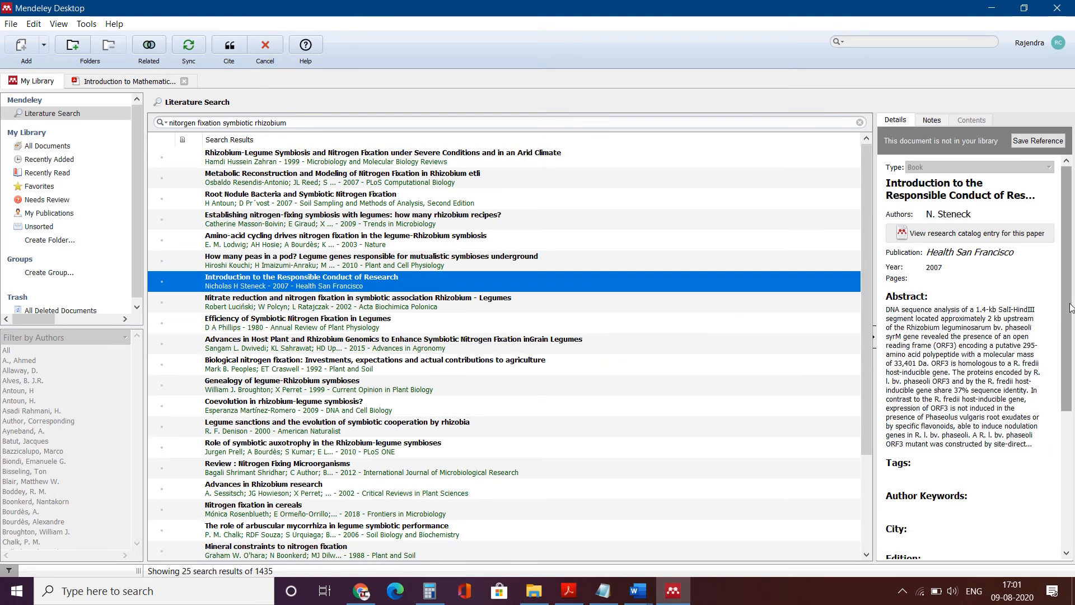
drag(1072, 305, 1064, 456)
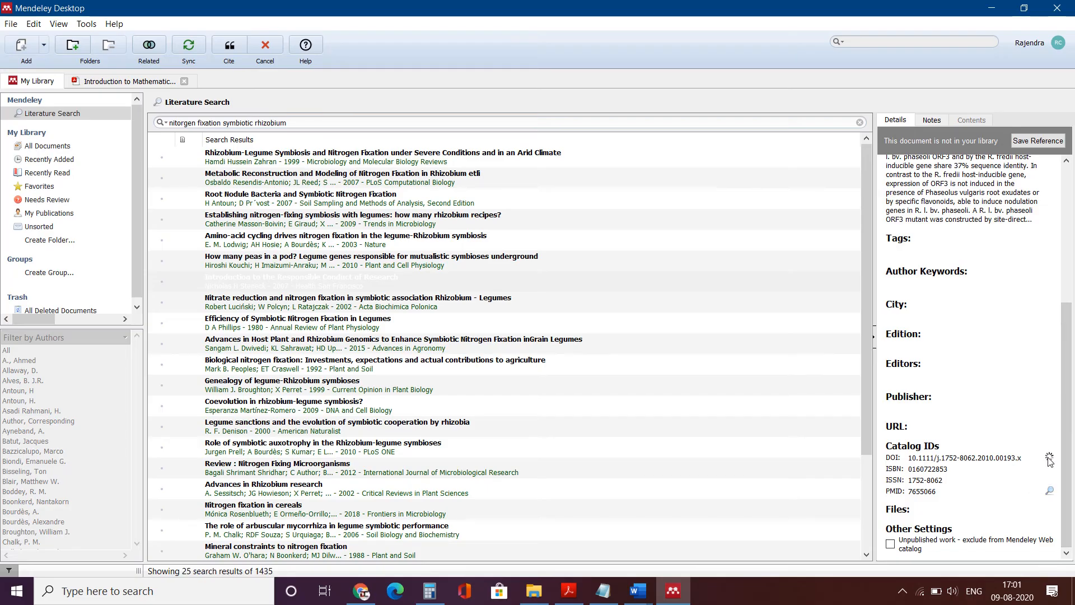
drag(1067, 463, 1072, 341)
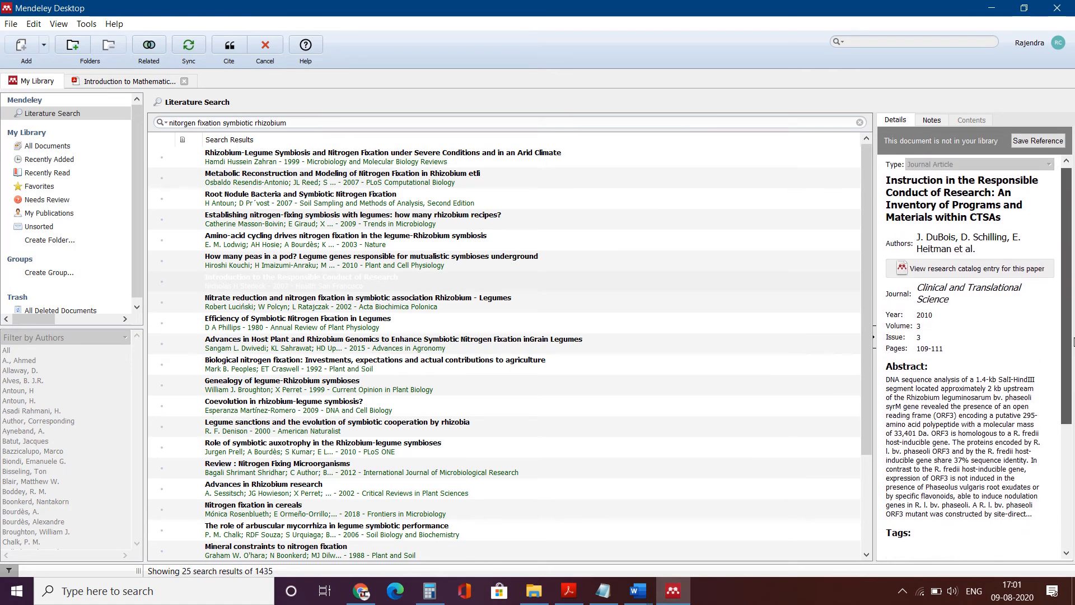
click(230, 46)
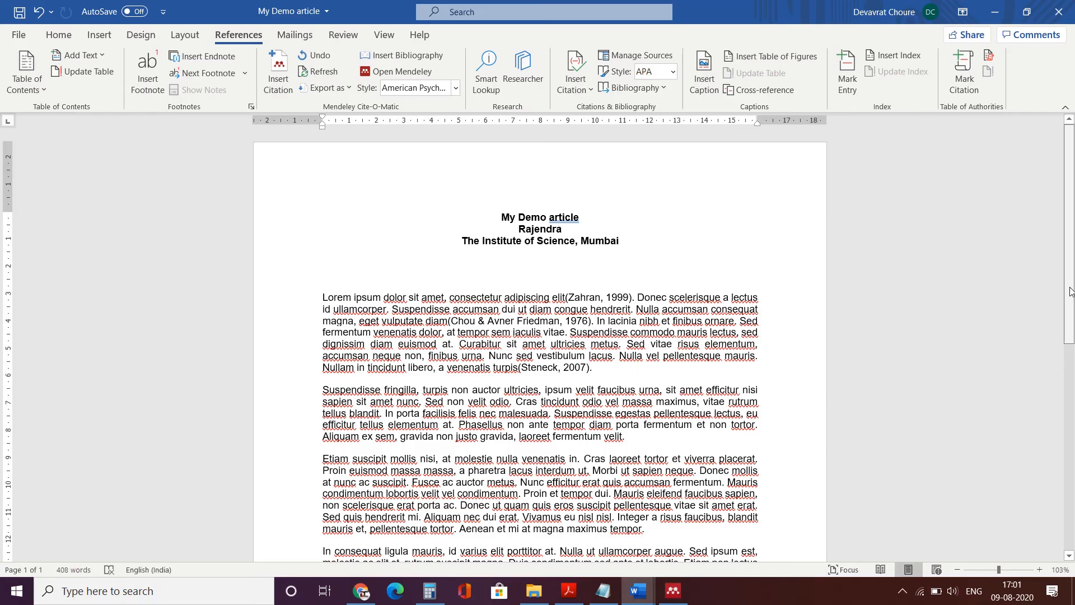
scroll(1071, 303, down, 1)
scroll(1071, 303, down, 10)
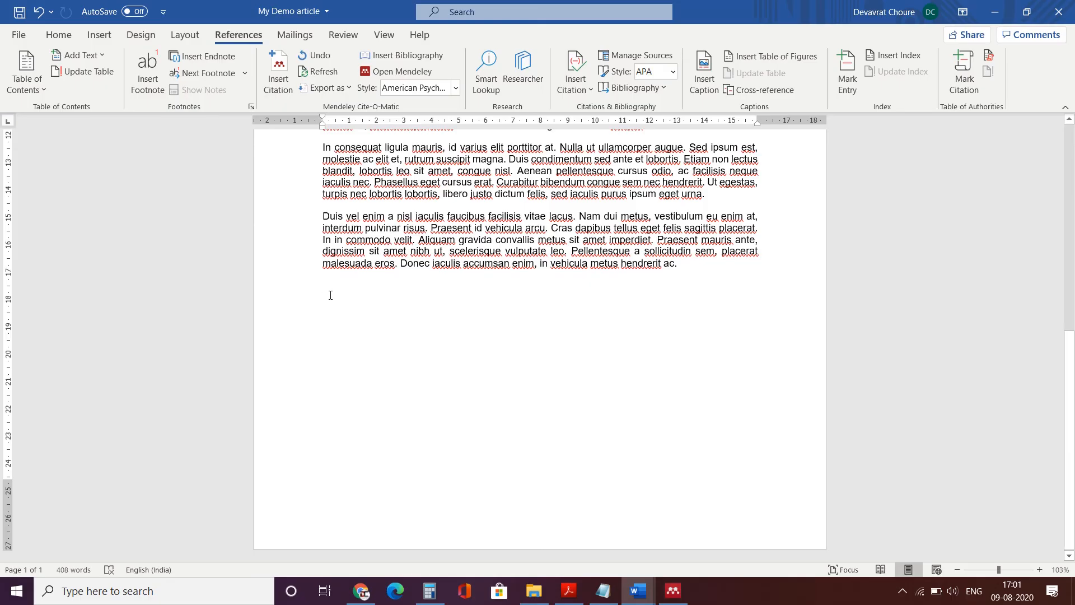
- Insert the Mendeley bibliography at the document end with a typed 'References:' heading above it
click(418, 56)
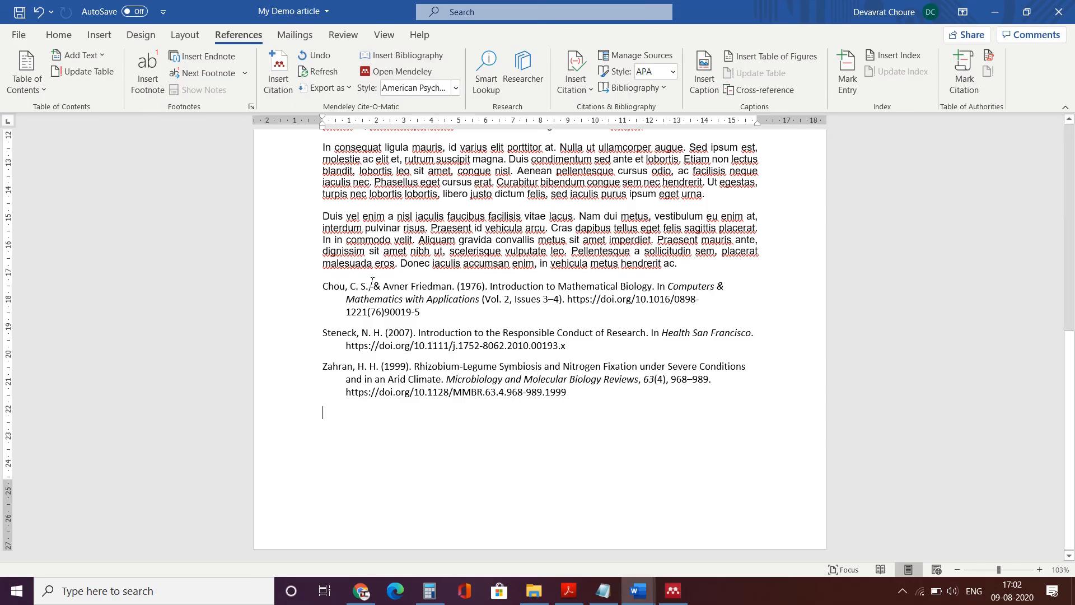
click(693, 267)
key(Return)
key(Return)
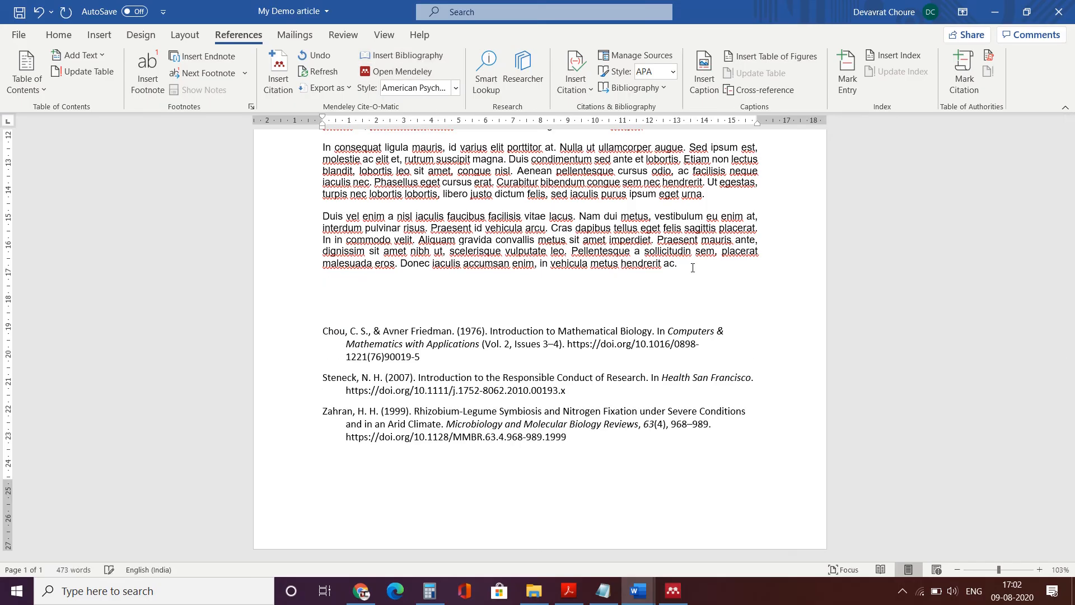
text(References:)
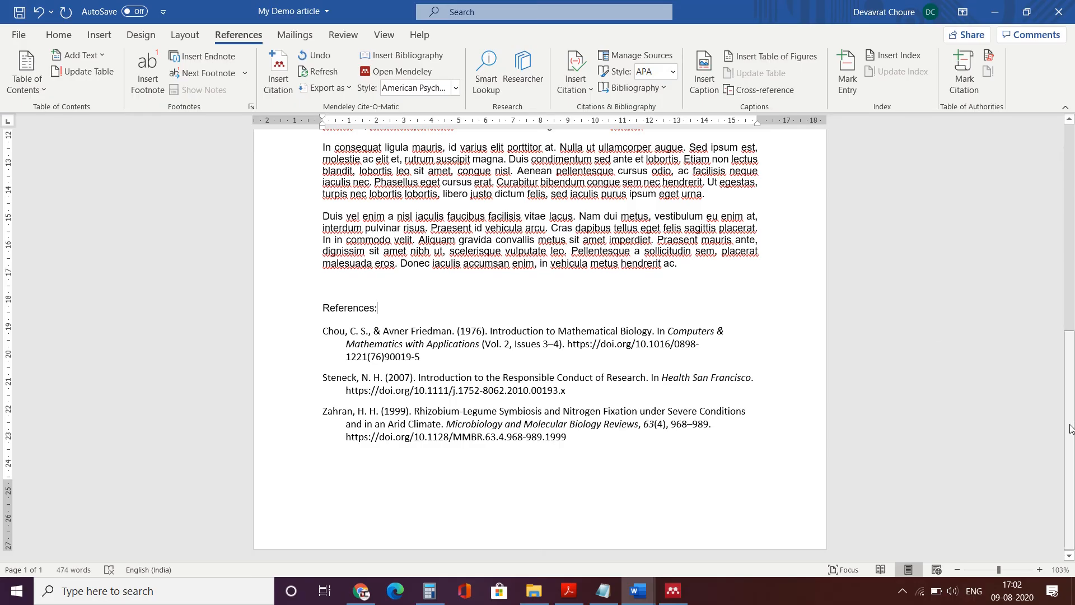
scroll(1070, 428, up, 6)
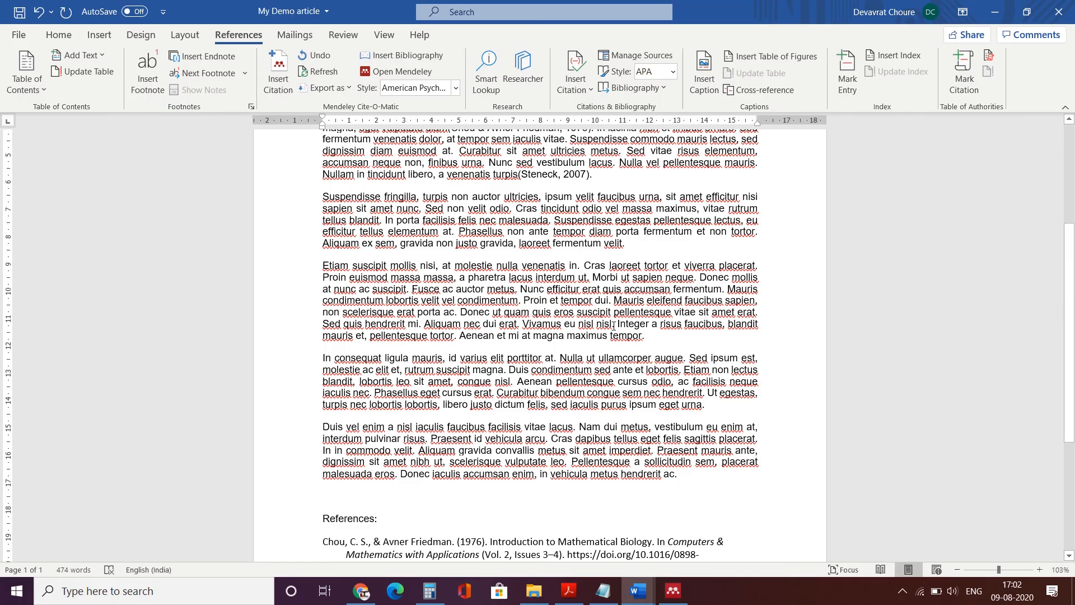
- Cite Phillips' 1980 Efficiency of Symbiotic Nitrogen Fixation paper after 'nisi nisl', completing its details via DOI
key(alt+m)
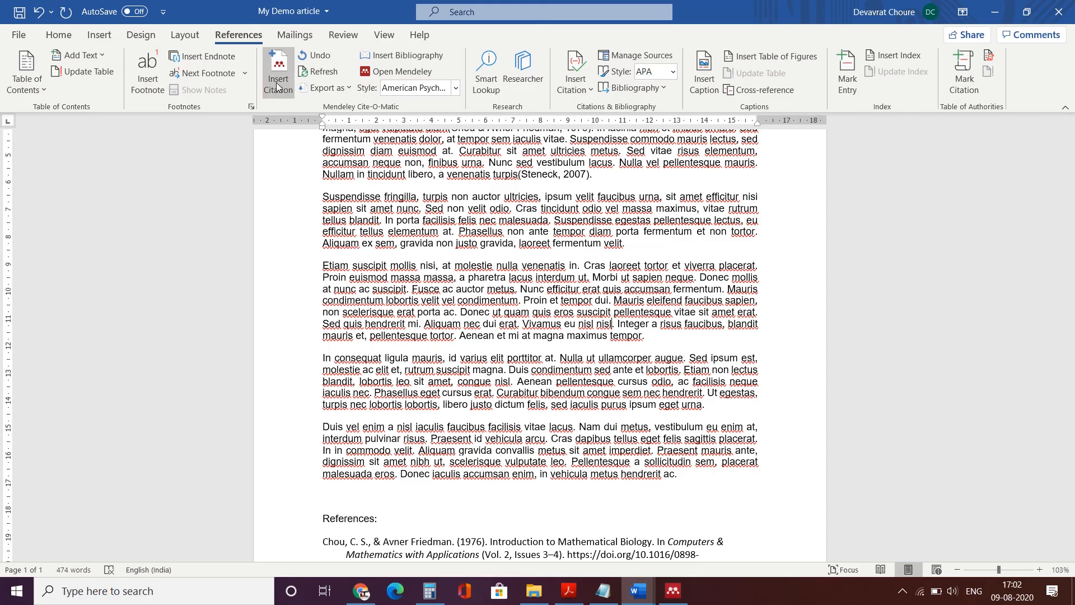
click(683, 362)
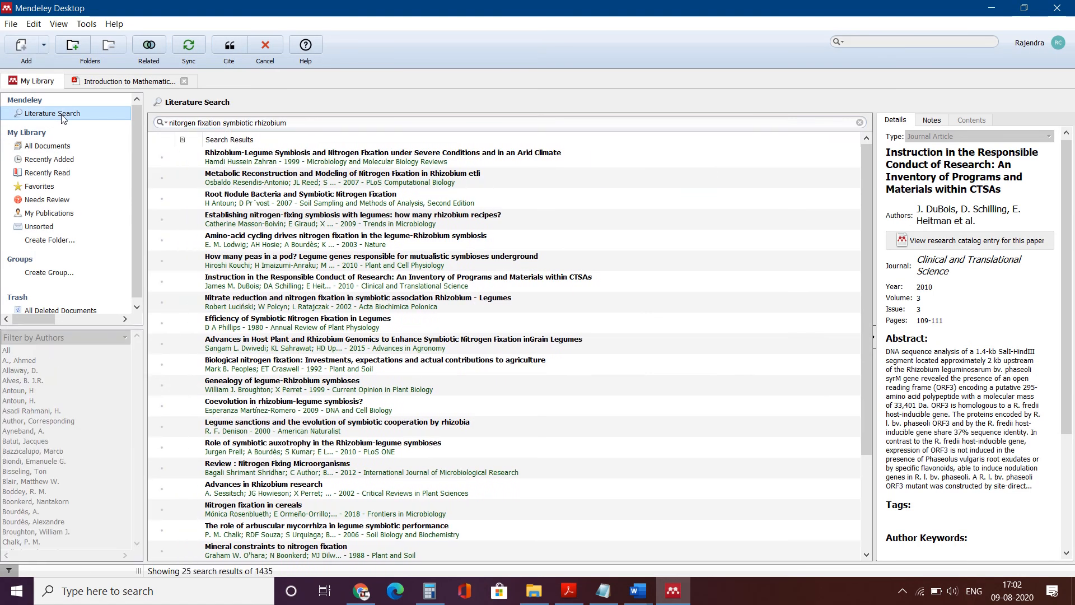
click(259, 326)
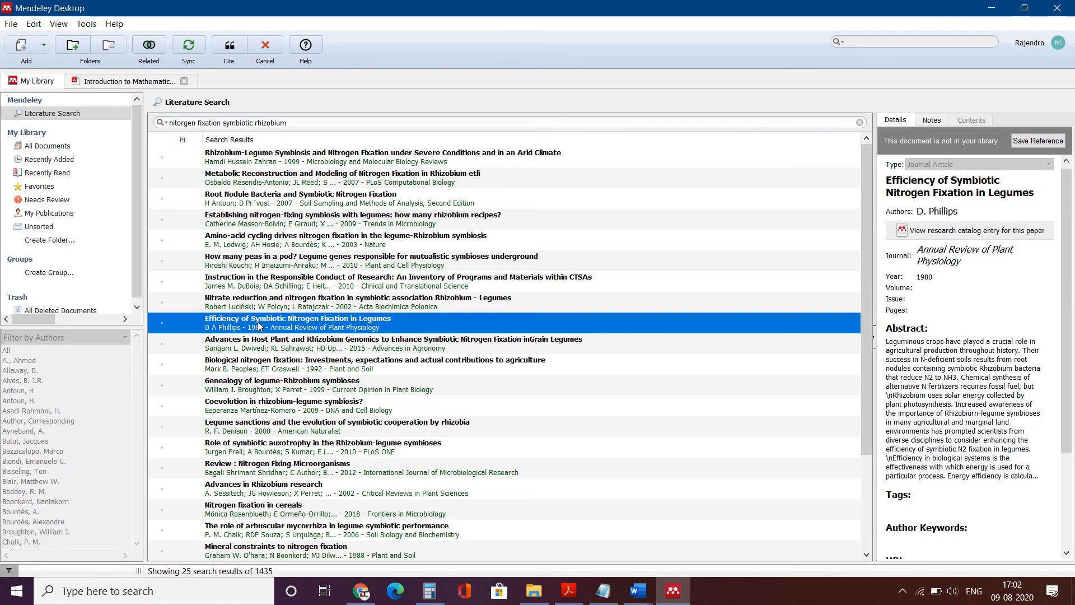
drag(1070, 405, 1064, 504)
click(1049, 468)
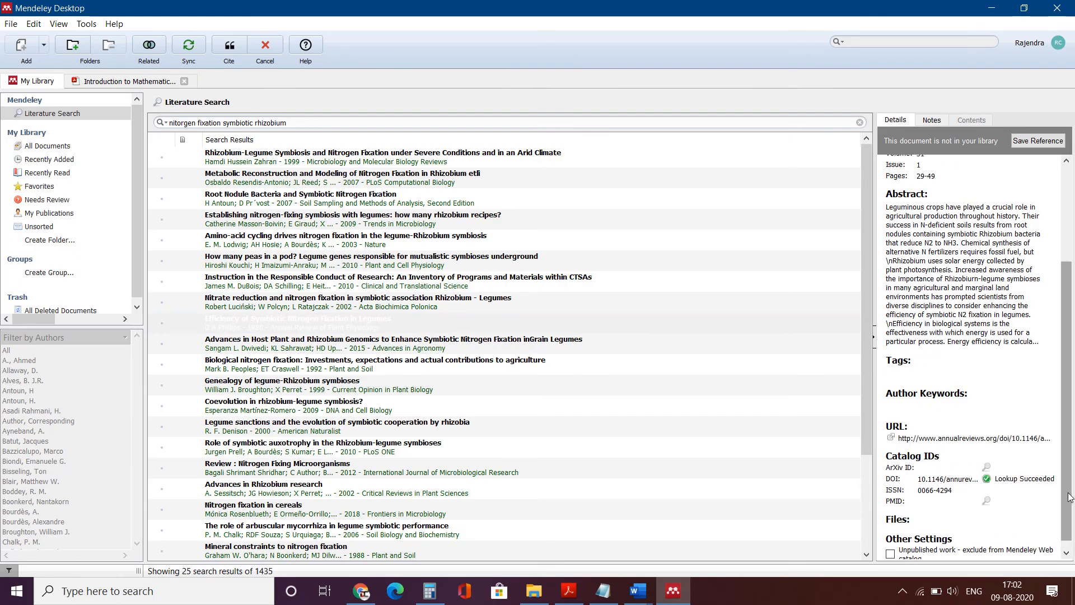
click(227, 48)
key(Return)
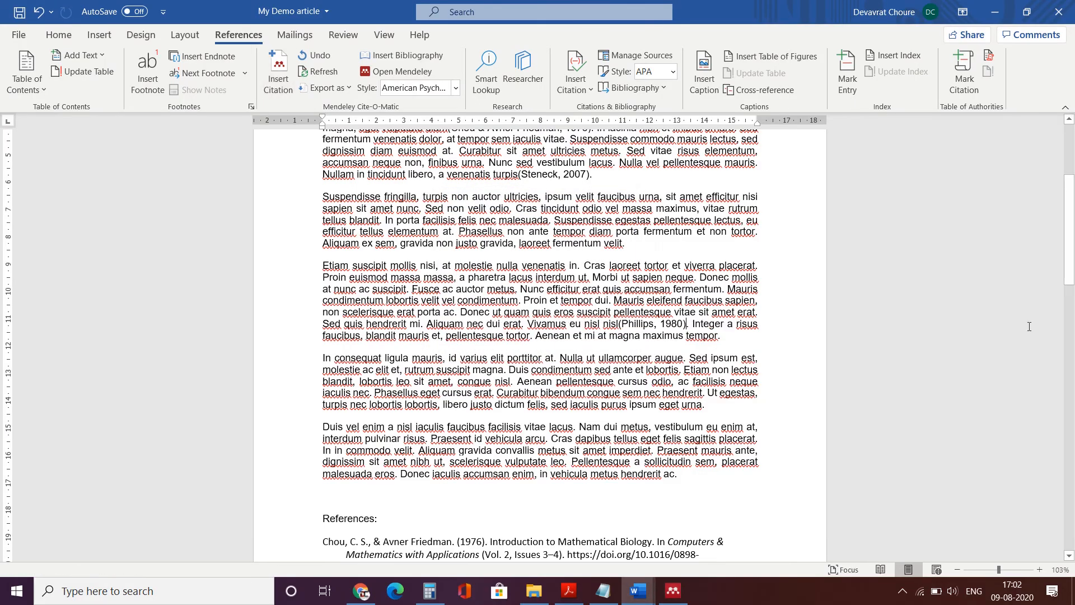
drag(1073, 245, 1073, 311)
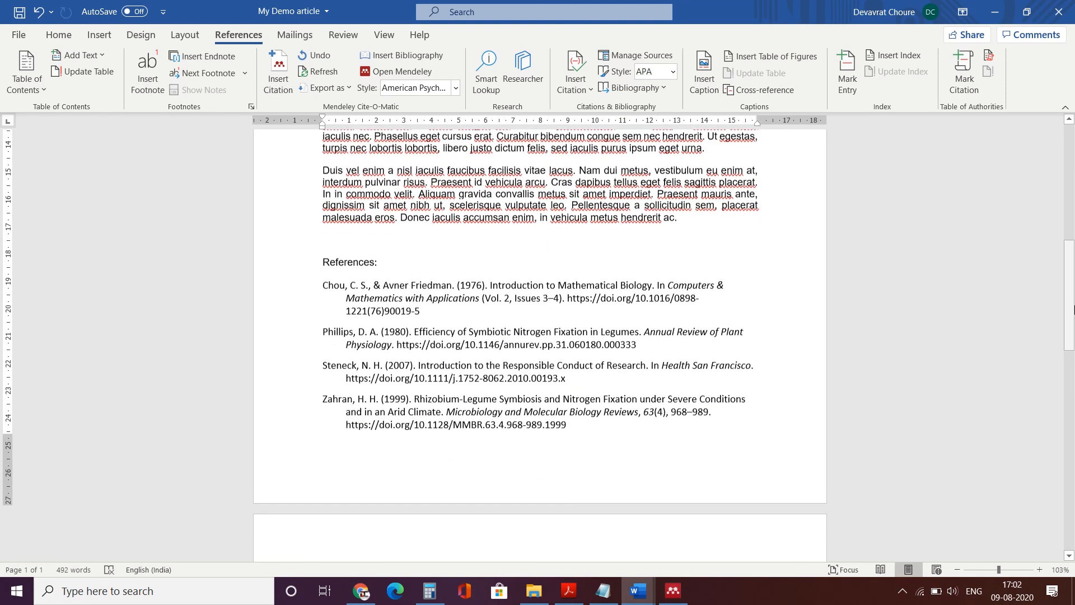
click(345, 333)
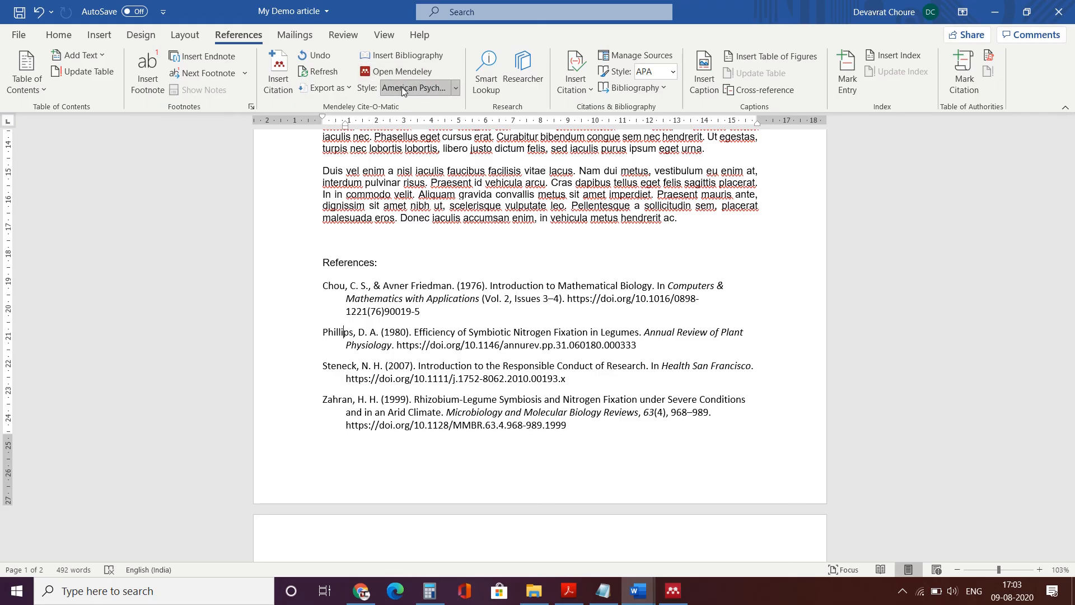
- Switch the Mendeley citation style to Nature, then check the superscript citations and the bibliography renumbered 1–4
click(455, 88)
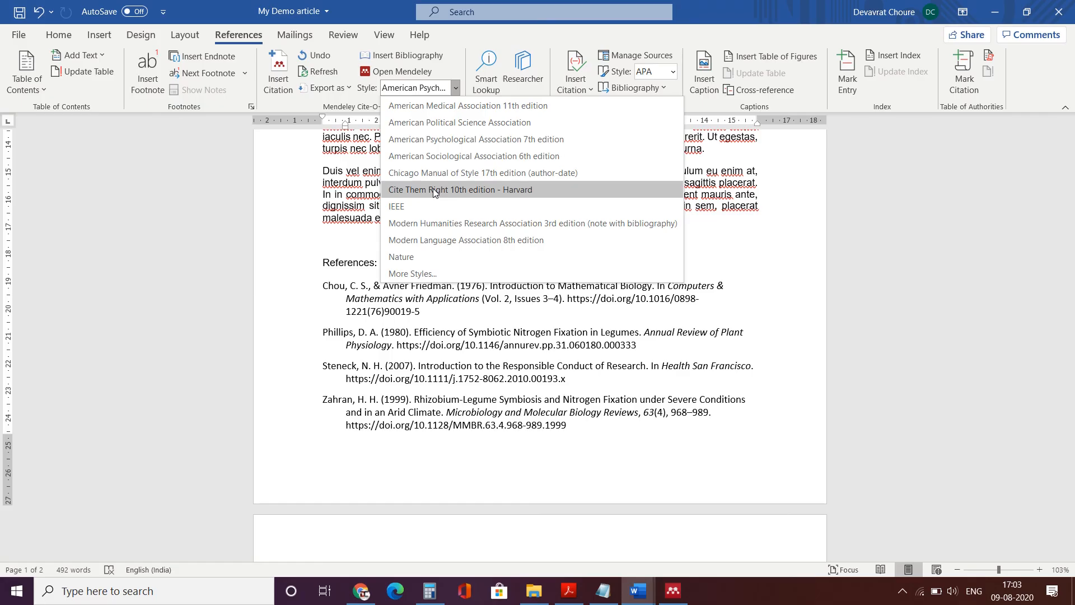
click(403, 257)
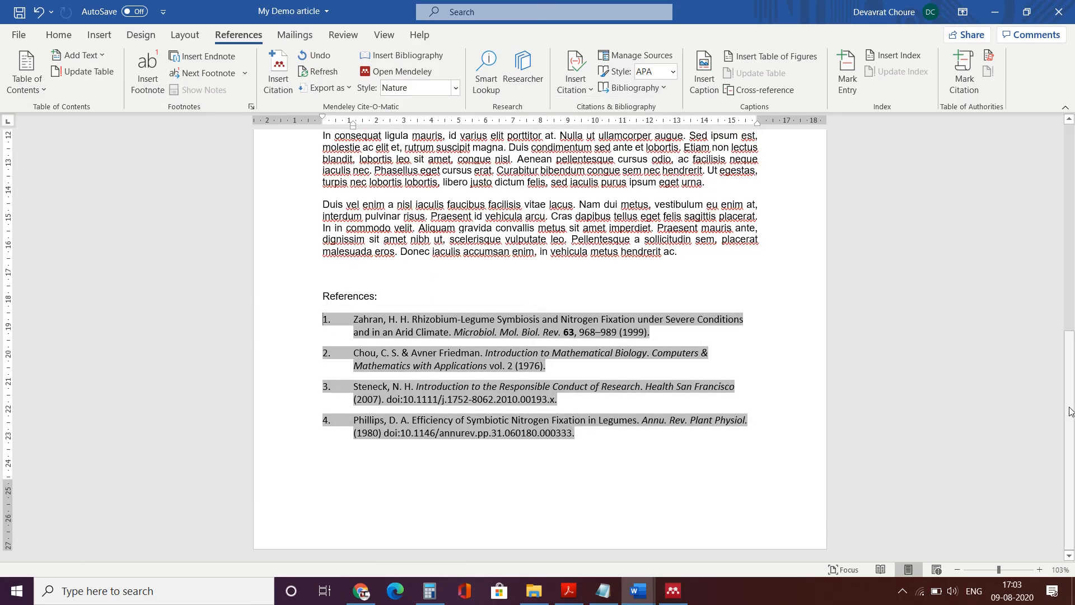
drag(1072, 409, 1072, 313)
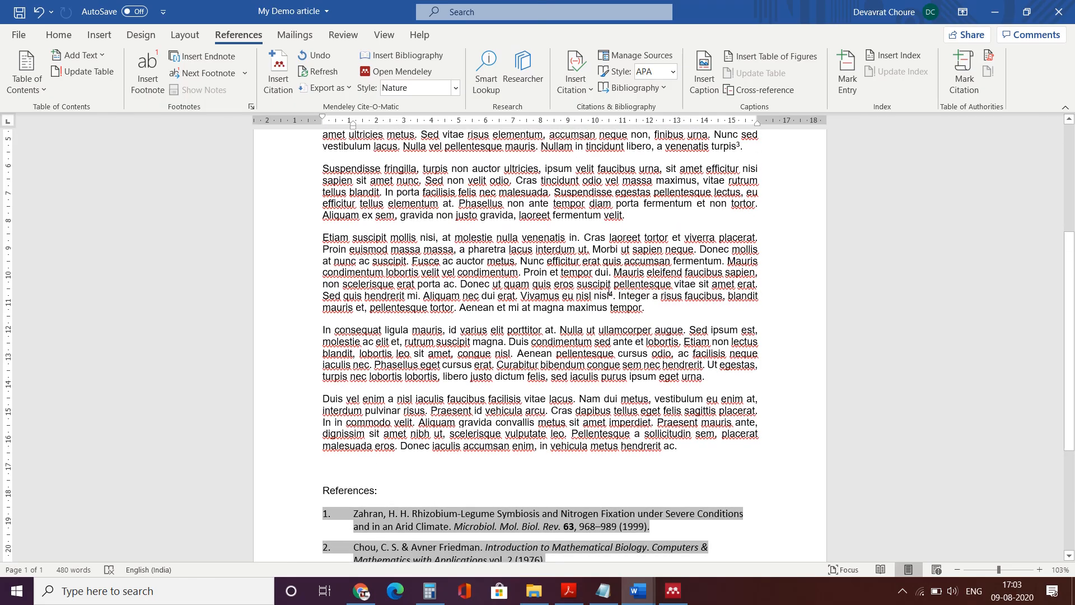
double_click(610, 295)
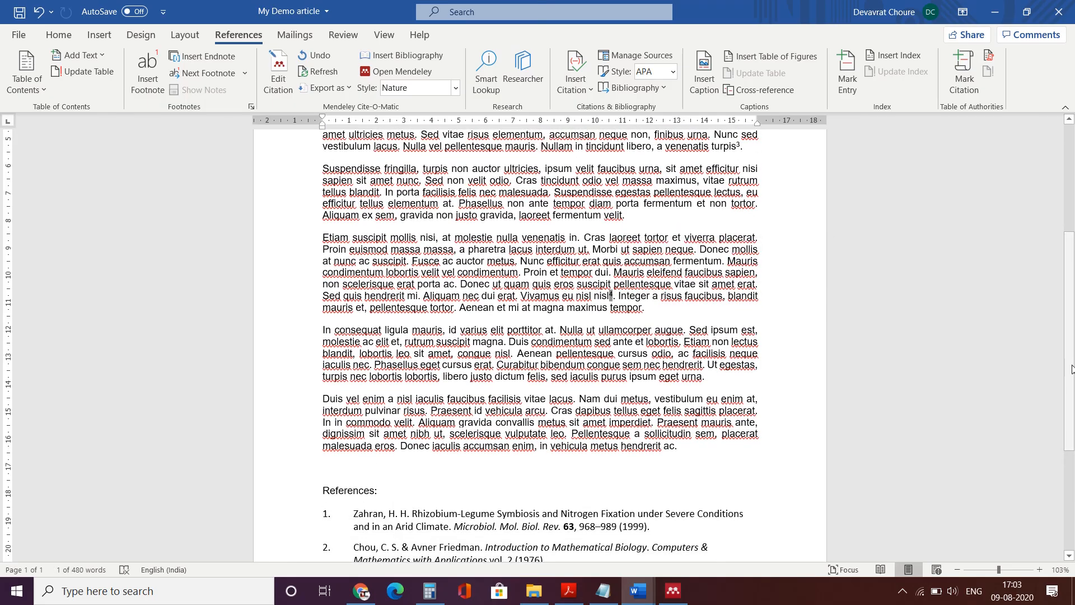
drag(1072, 368, 1072, 468)
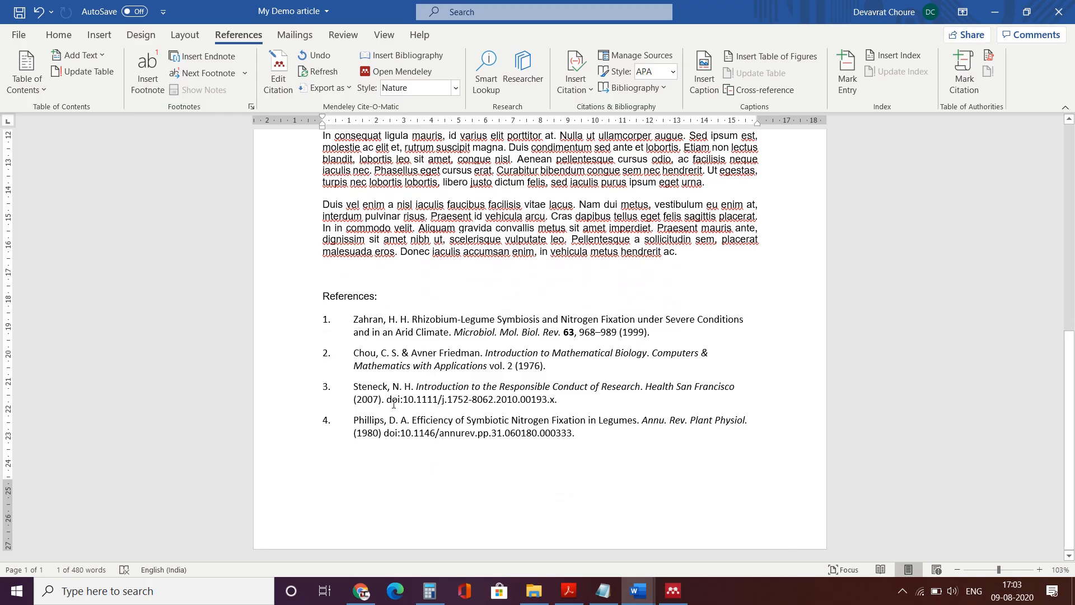